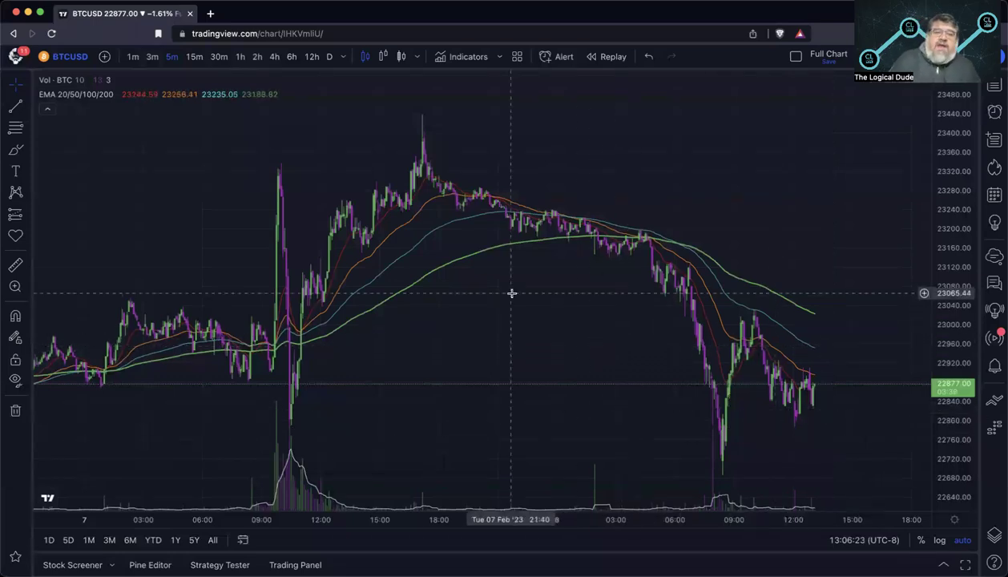
Open the Indicators, Metrics & Strategies dialog over the BTCUSD 5-minute chart
scroll(451, 284, up, 3)
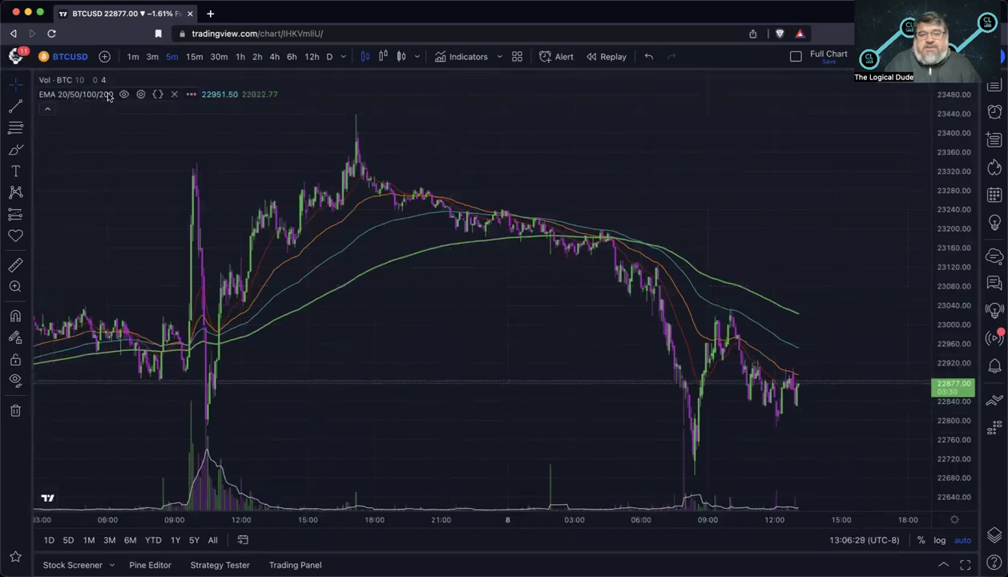
click(462, 63)
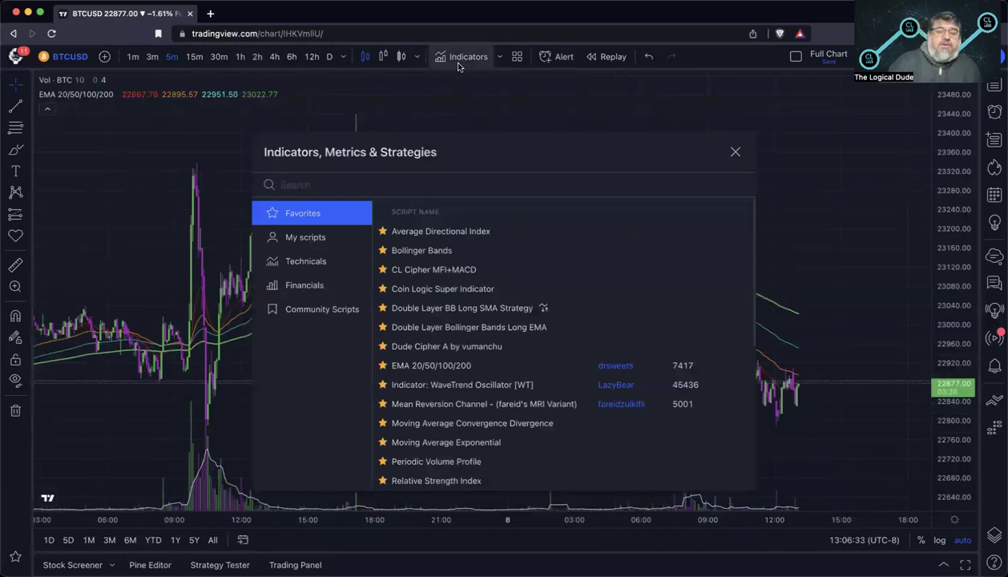
Search the indicators for 'ema', review the results, then close the dialog
text(ema)
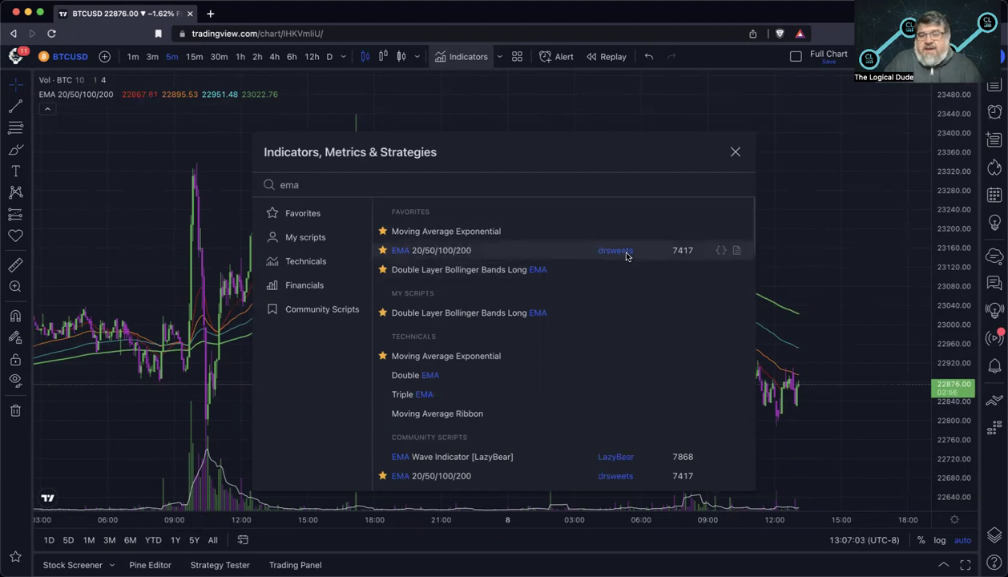
click(736, 153)
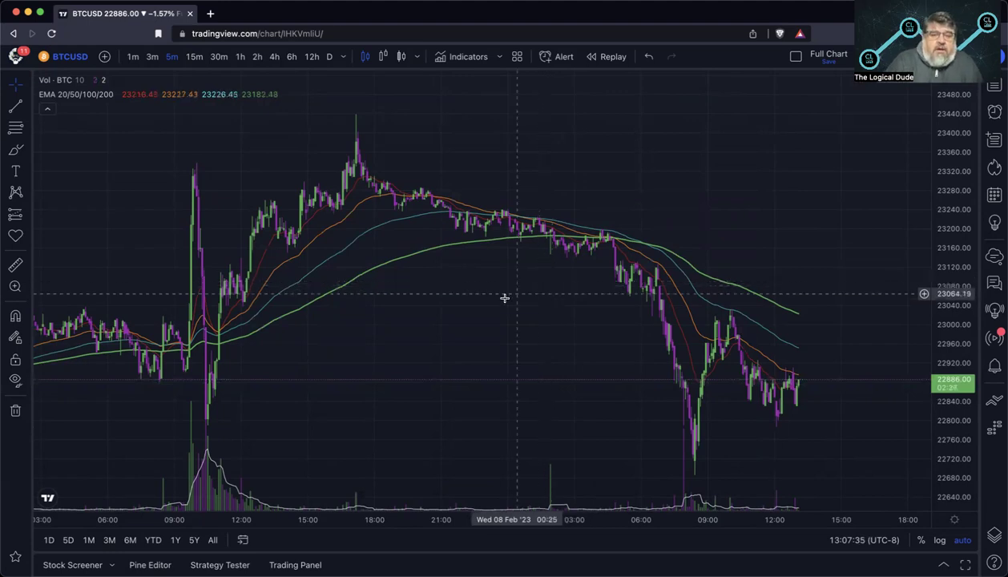
drag(504, 297, 480, 300)
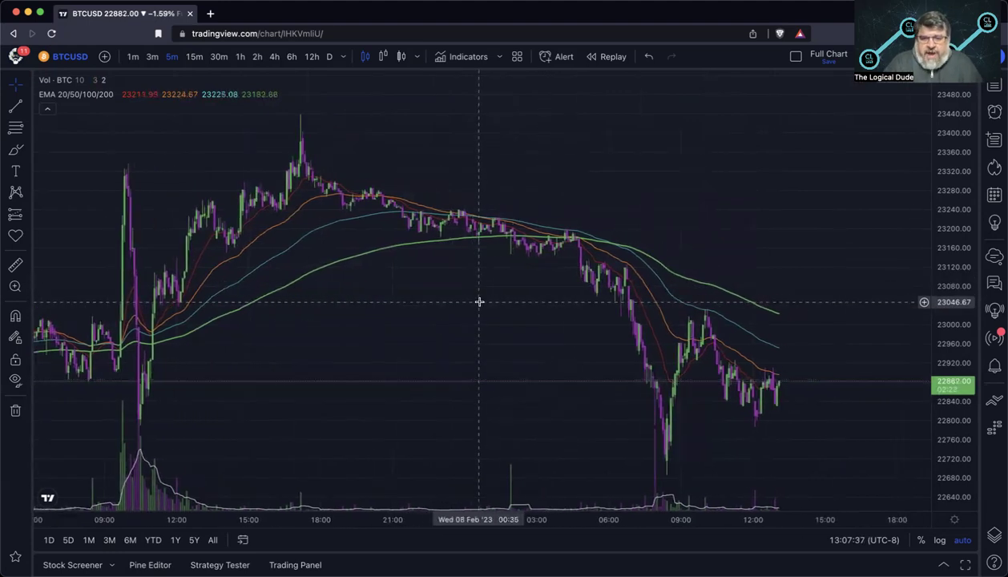
scroll(479, 302, left, 2)
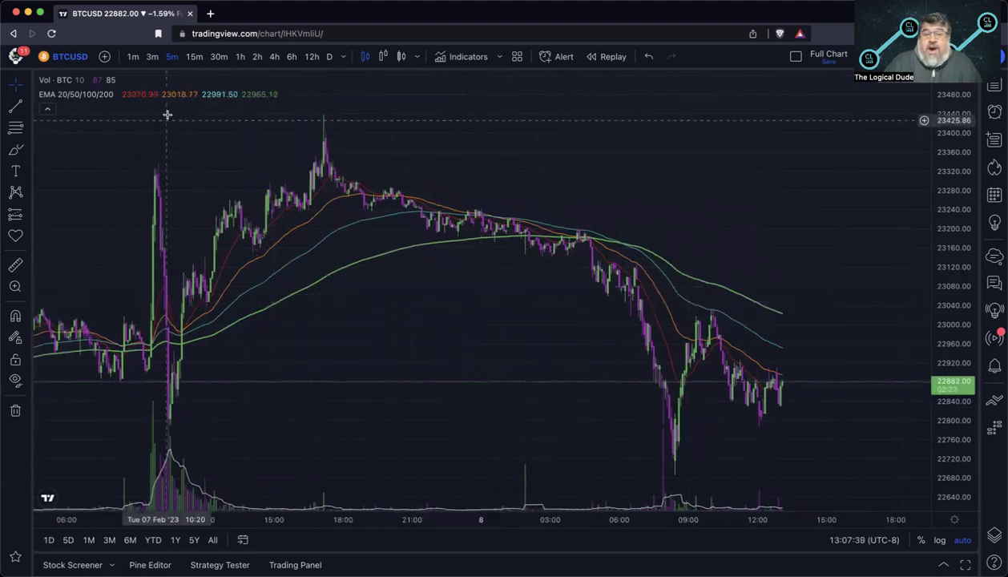
scroll(414, 351, right, 3)
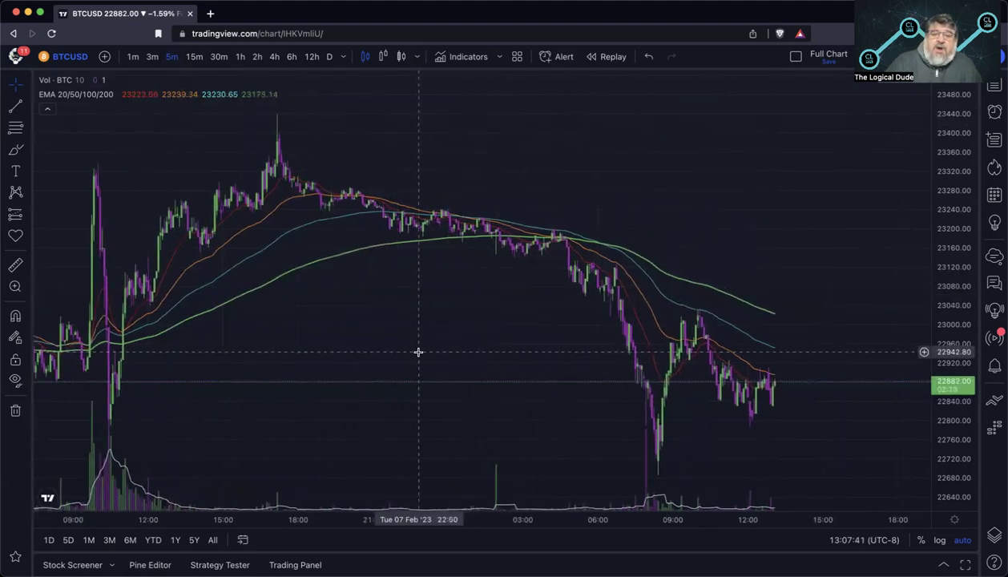
scroll(417, 352, left, 5)
scroll(418, 351, up, 1)
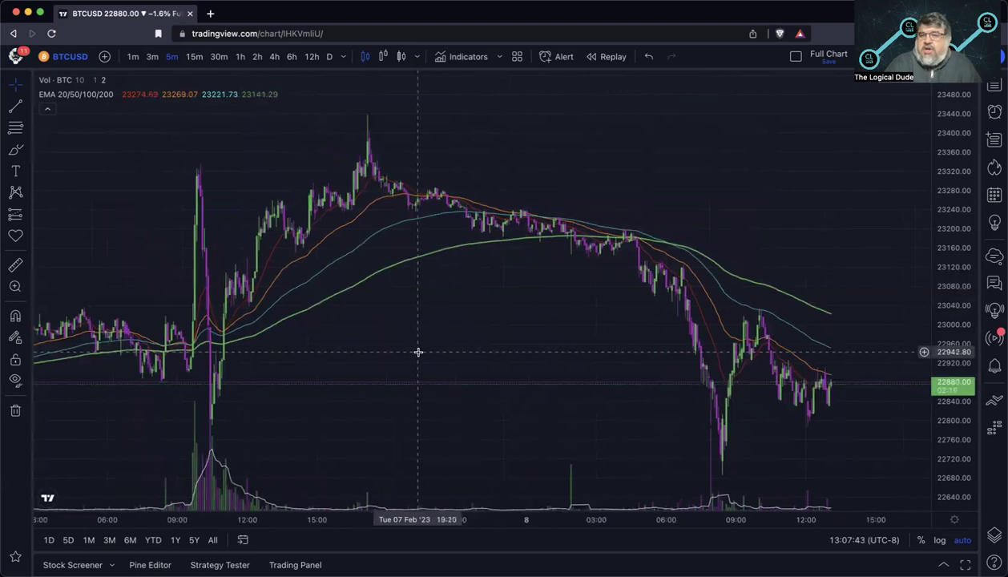
scroll(418, 352, up, 2)
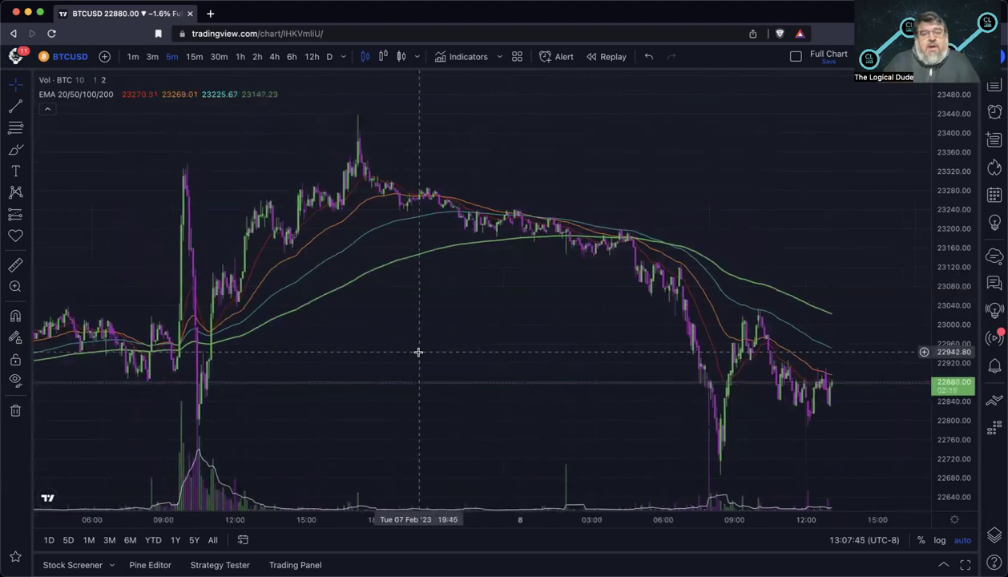
scroll(409, 363, up, 1)
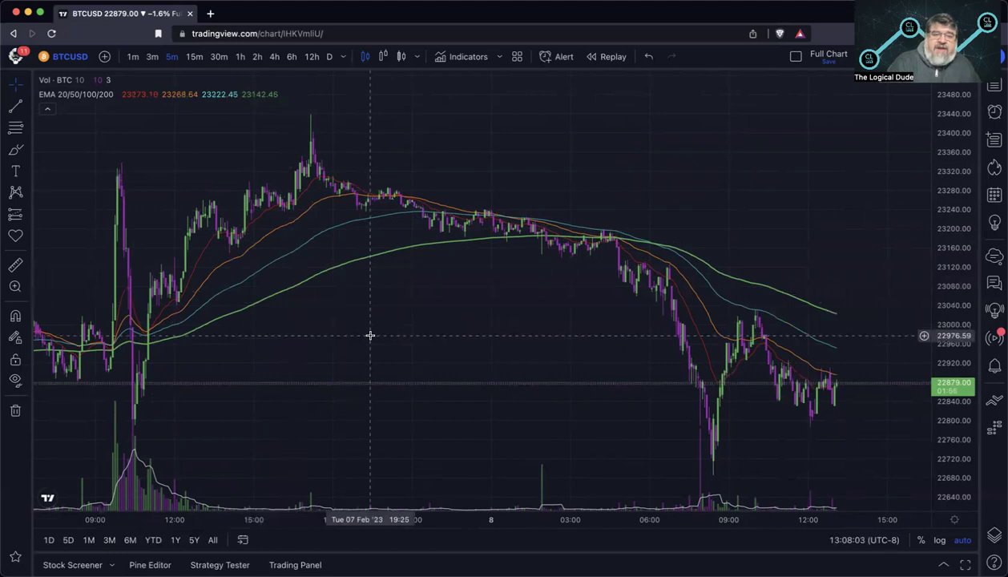
scroll(401, 334, left, 3)
scroll(370, 335, right, 2)
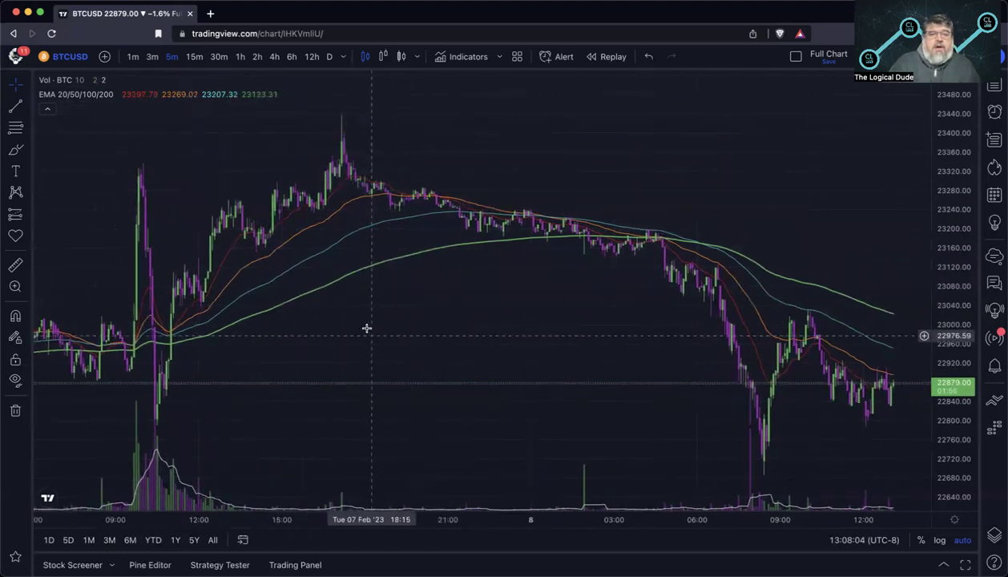
click(328, 58)
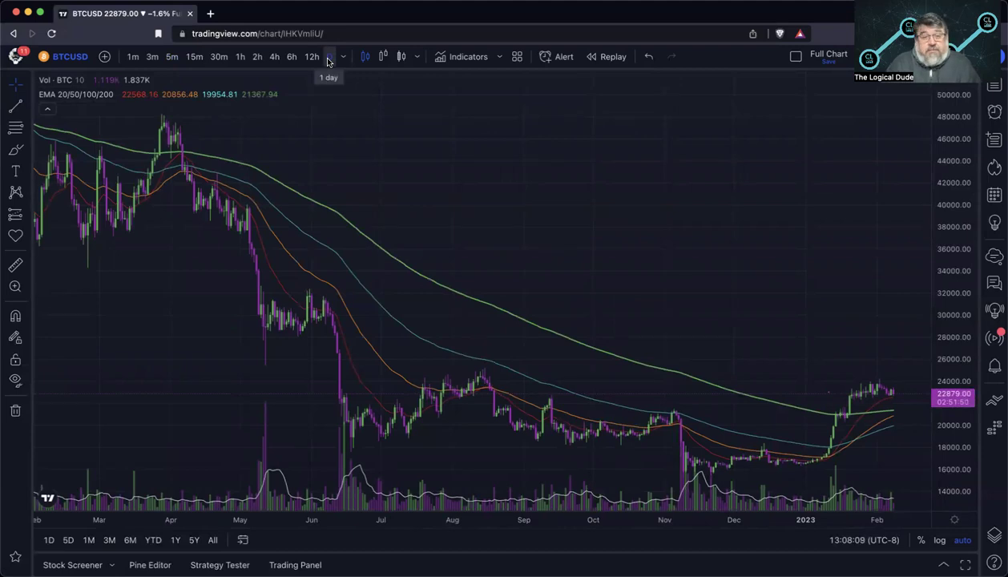
click(171, 57)
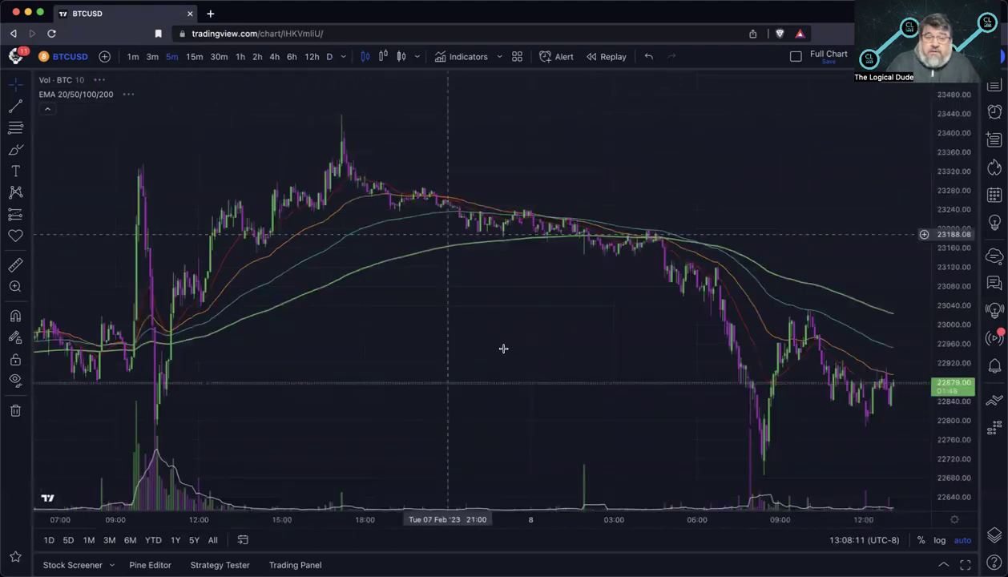
scroll(504, 352, right, 3)
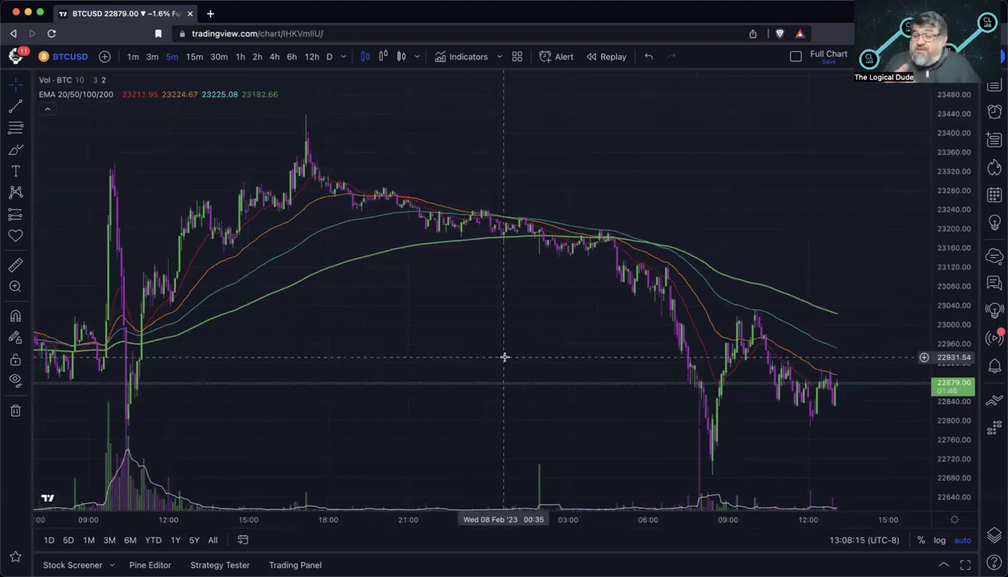
scroll(504, 357, left, 3)
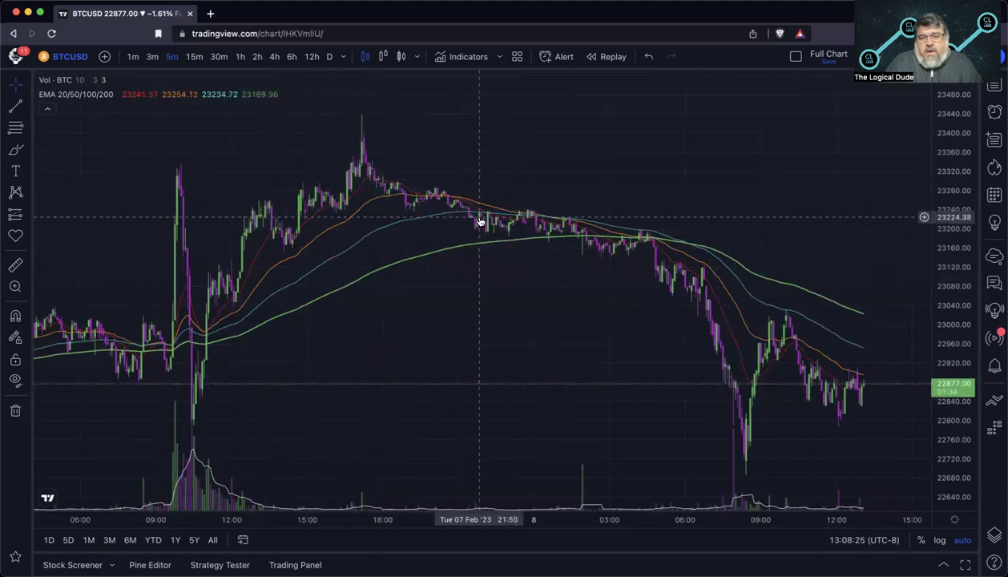
scroll(365, 374, up, 3)
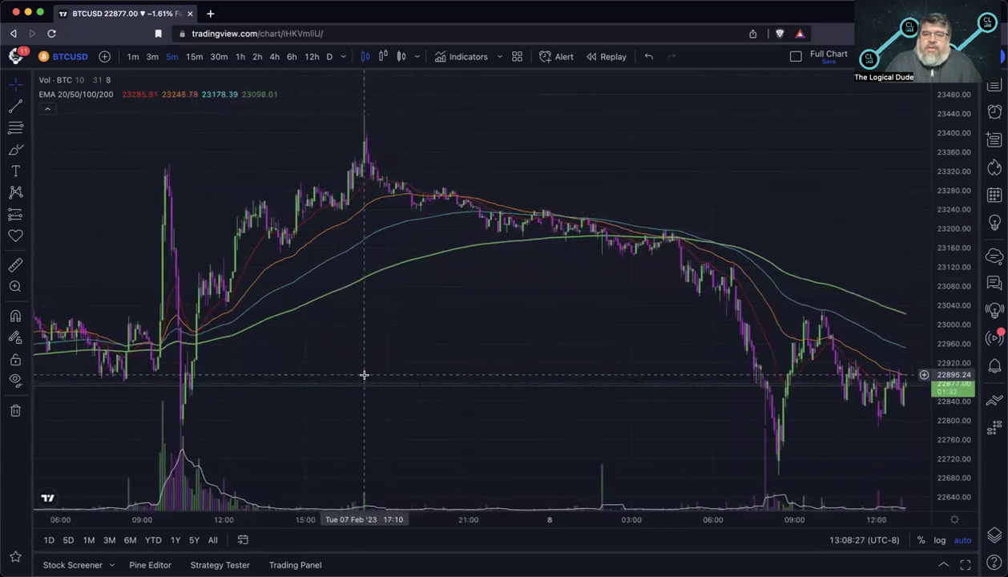
scroll(364, 374, right, 3)
scroll(363, 375, down, 4)
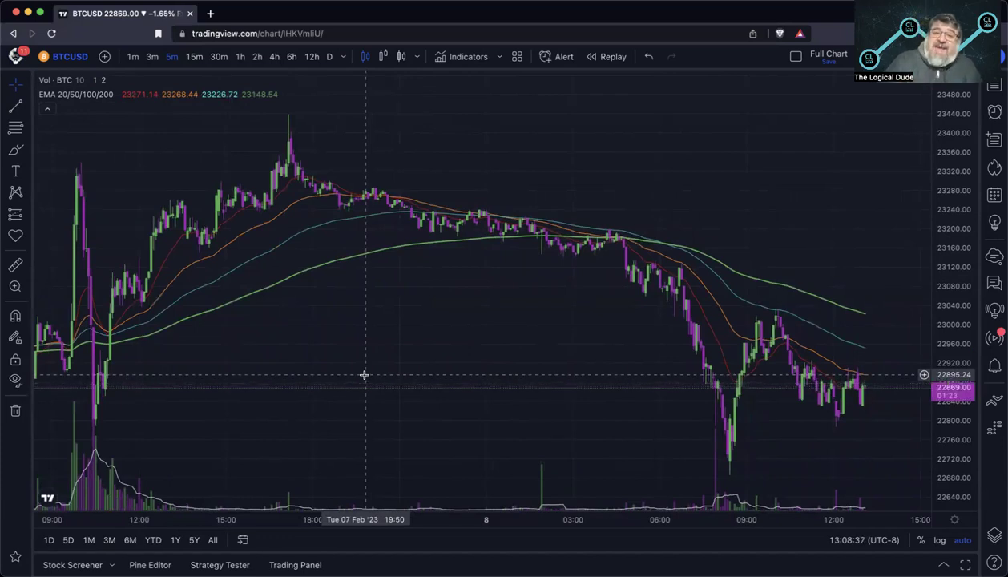
scroll(364, 375, left, 5)
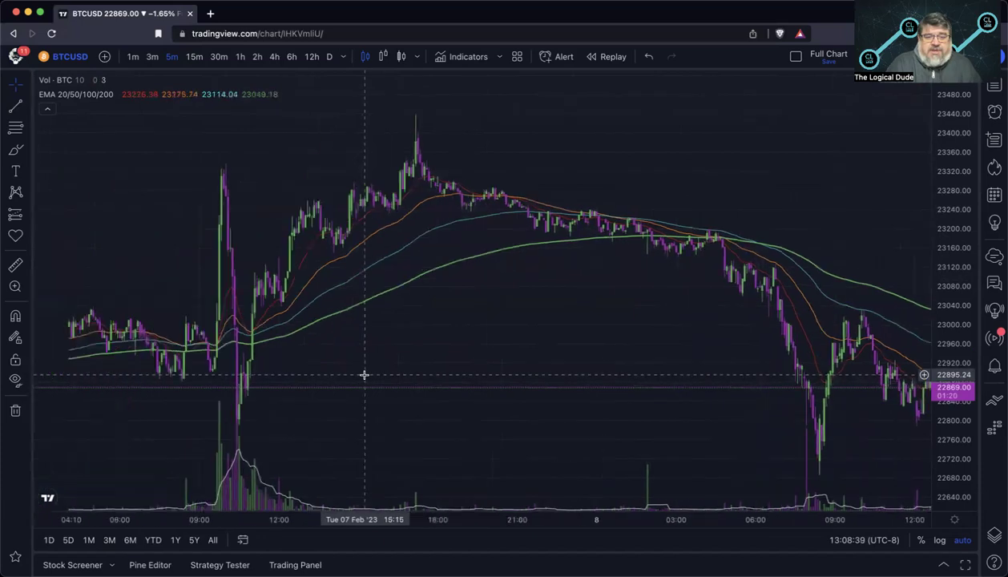
scroll(359, 380, right, 2)
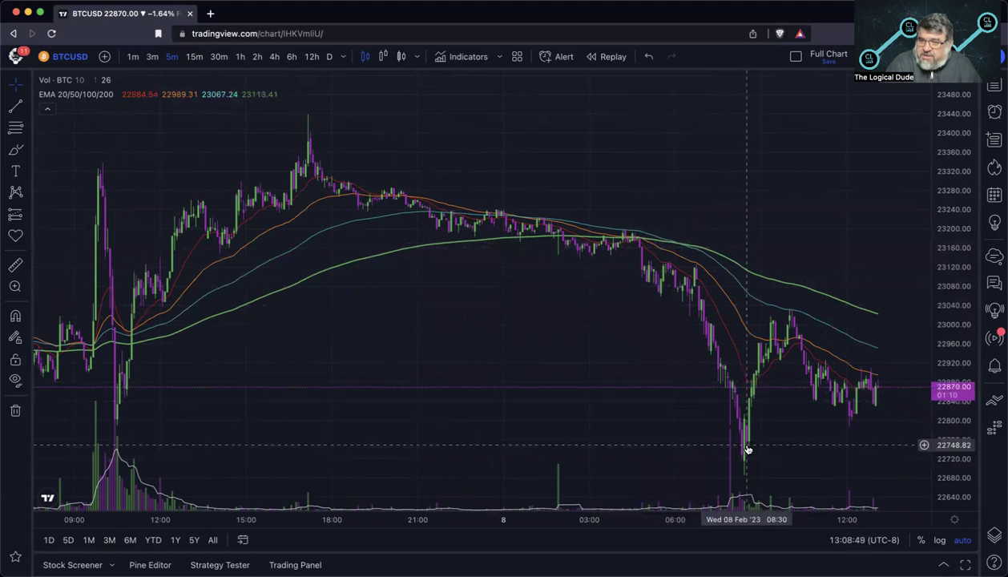
scroll(747, 448, left, 10)
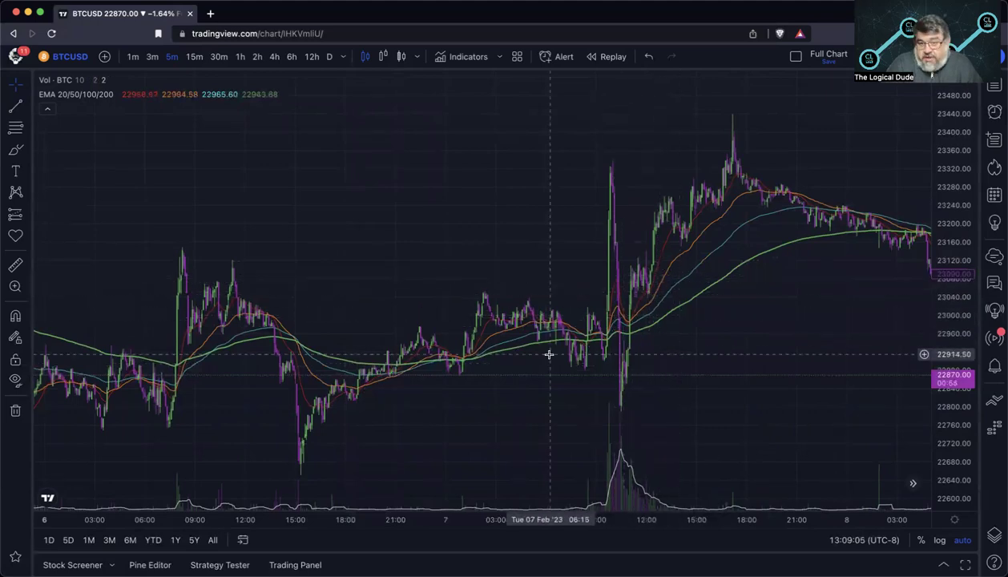
scroll(716, 225, right, 5)
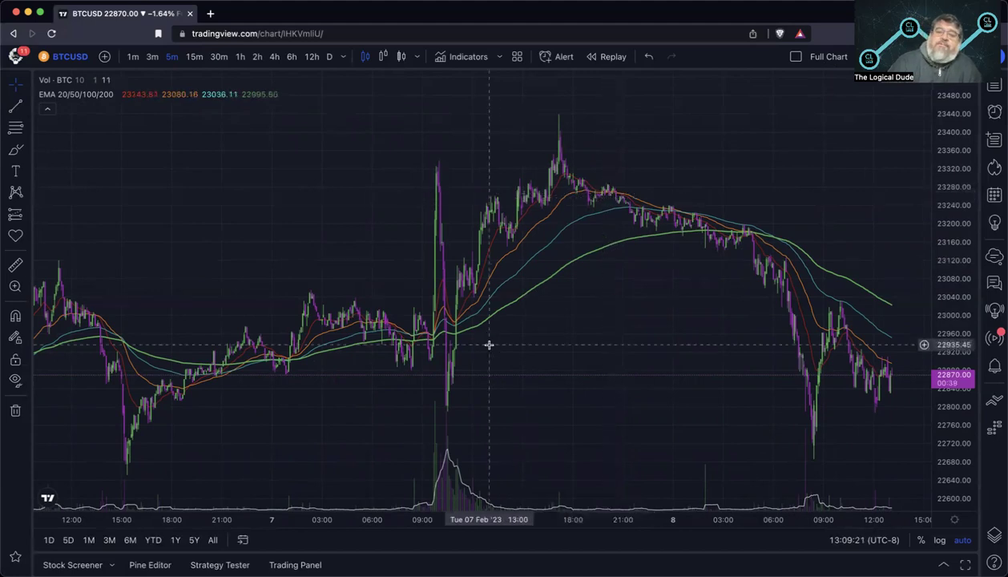
scroll(488, 343, right, 5)
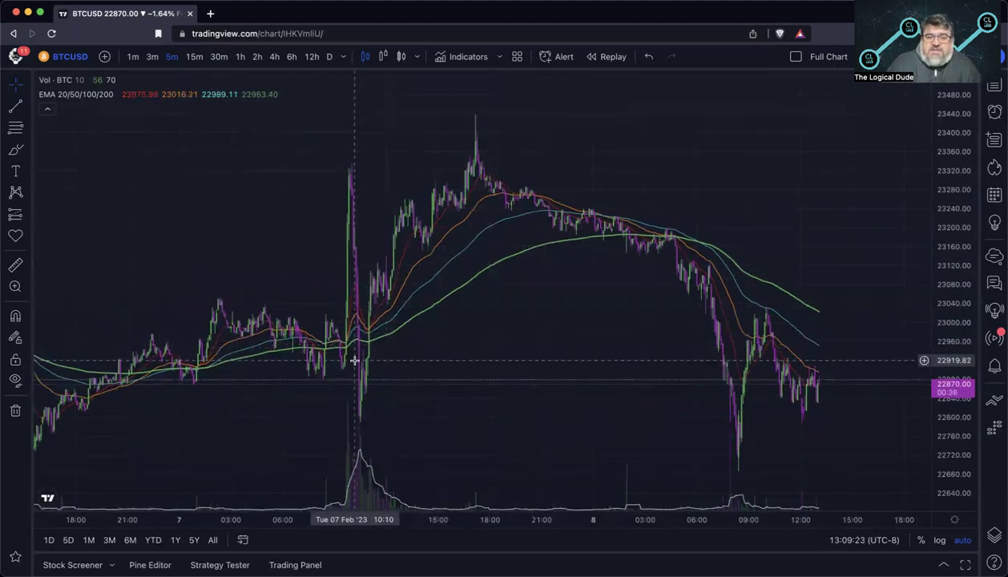
scroll(401, 345, left, 6)
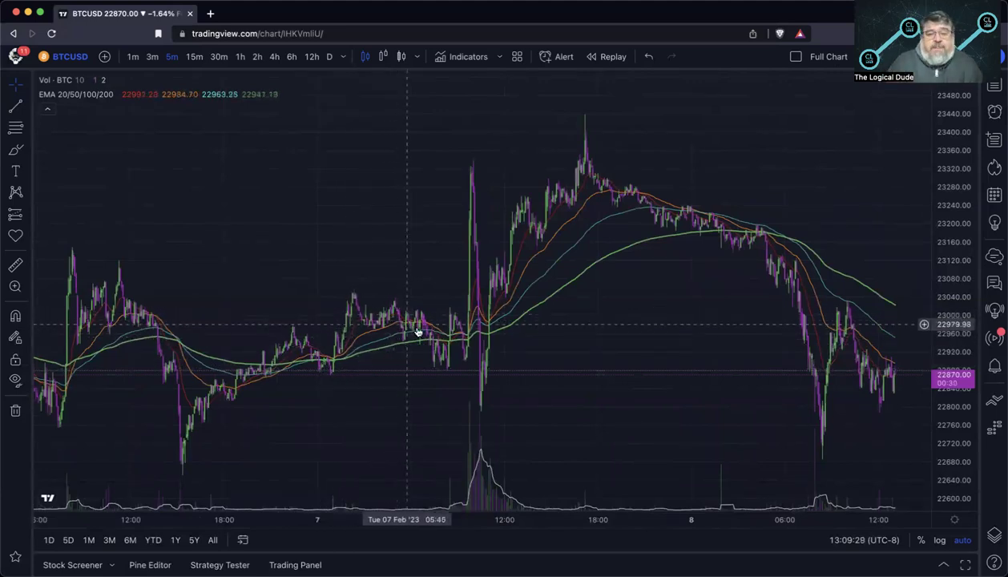
scroll(581, 311, right, 4)
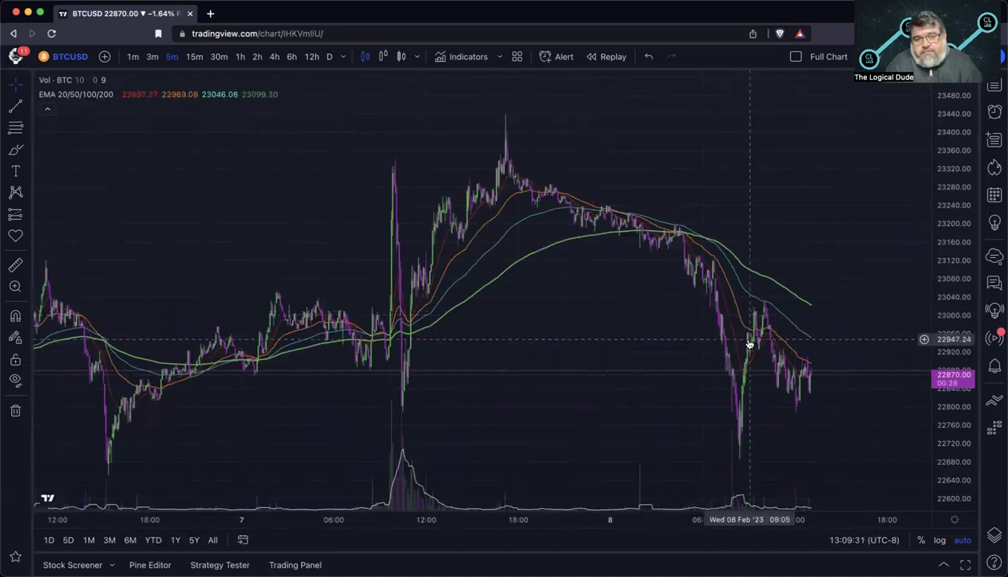
scroll(746, 343, up, 3)
scroll(745, 343, up, 2)
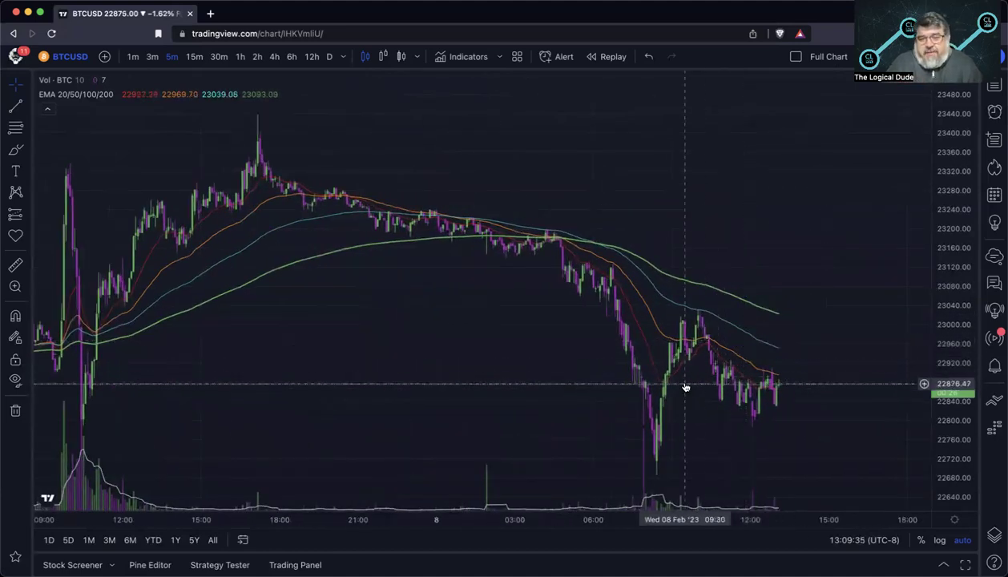
scroll(668, 388, up, 1)
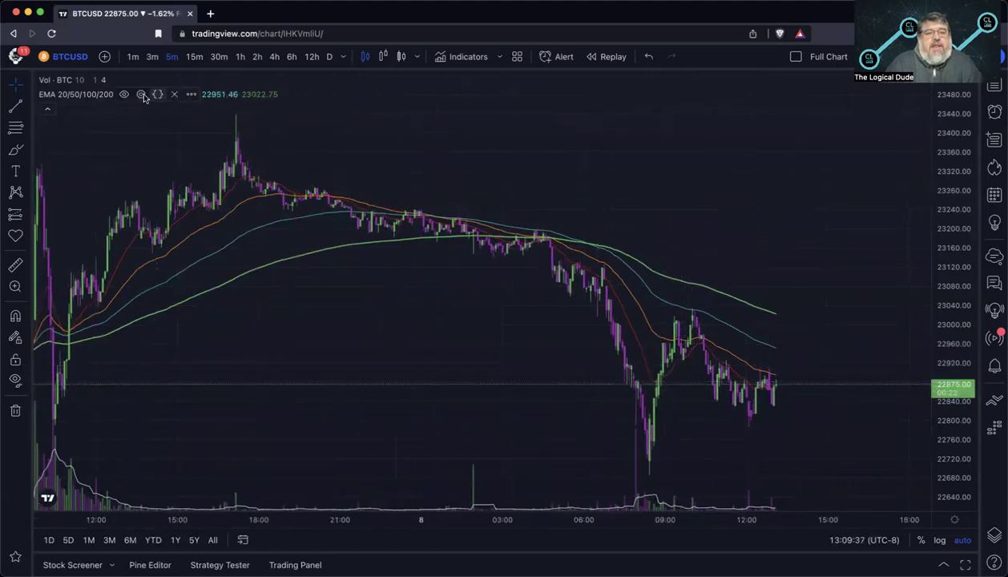
Switch off the red EMA 20 and teal EMA 100 plots in the EMA settings and confirm
click(142, 95)
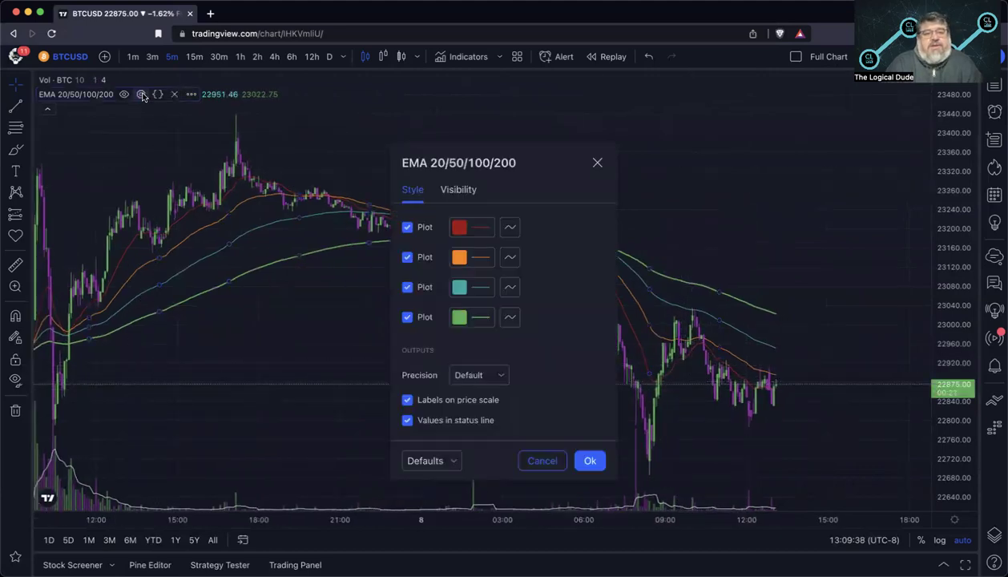
click(407, 228)
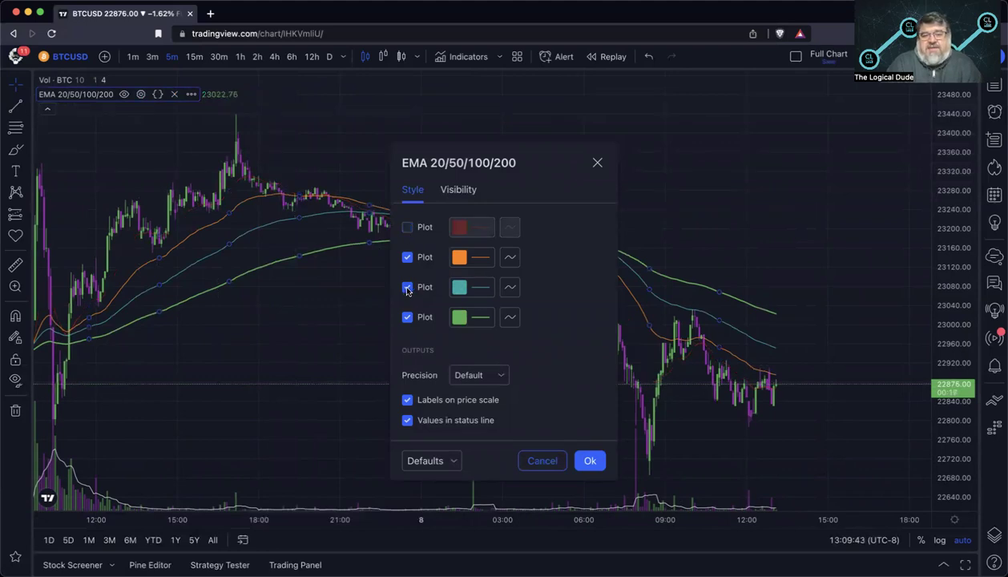
click(407, 287)
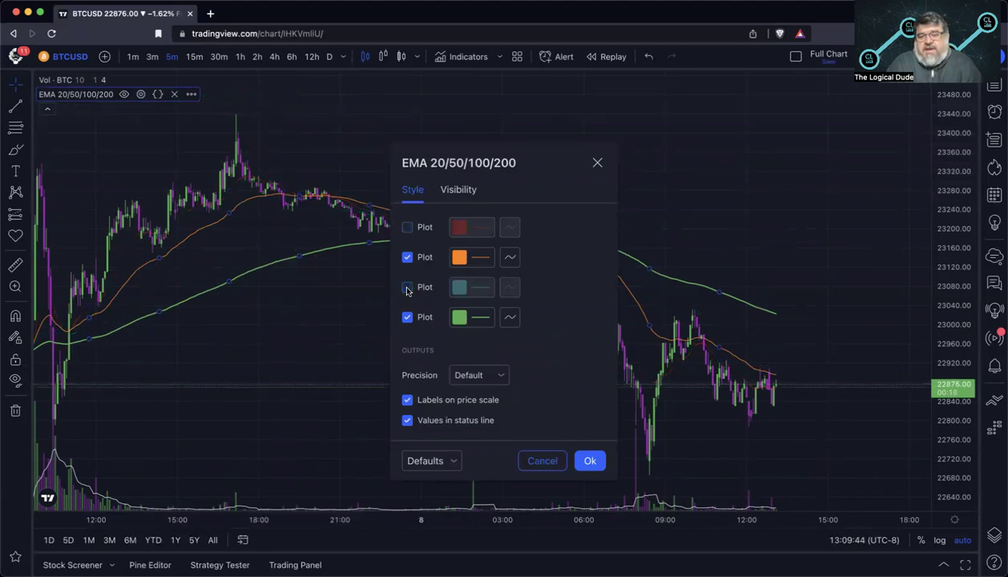
click(591, 462)
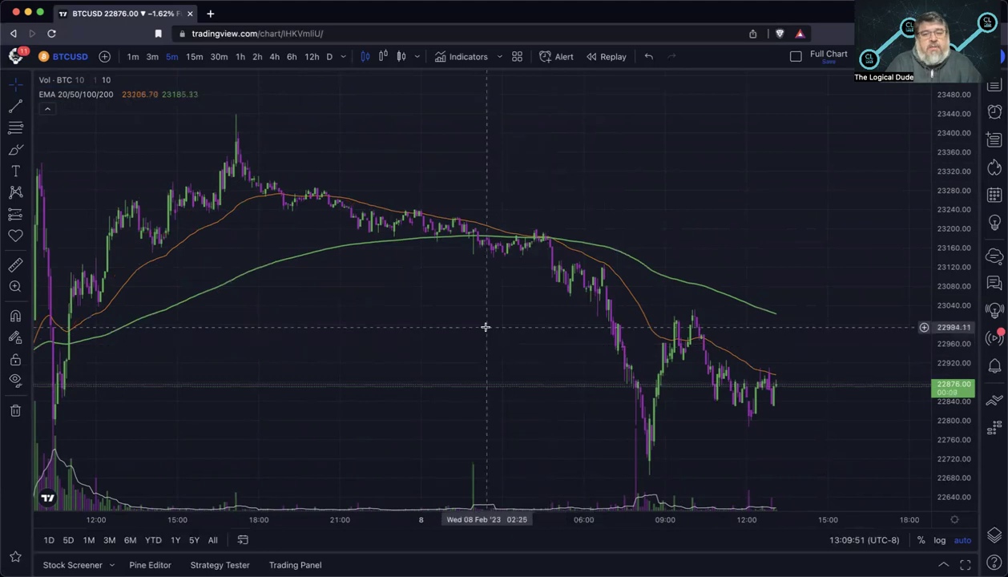
scroll(486, 327, left, 10)
scroll(486, 327, right, 5)
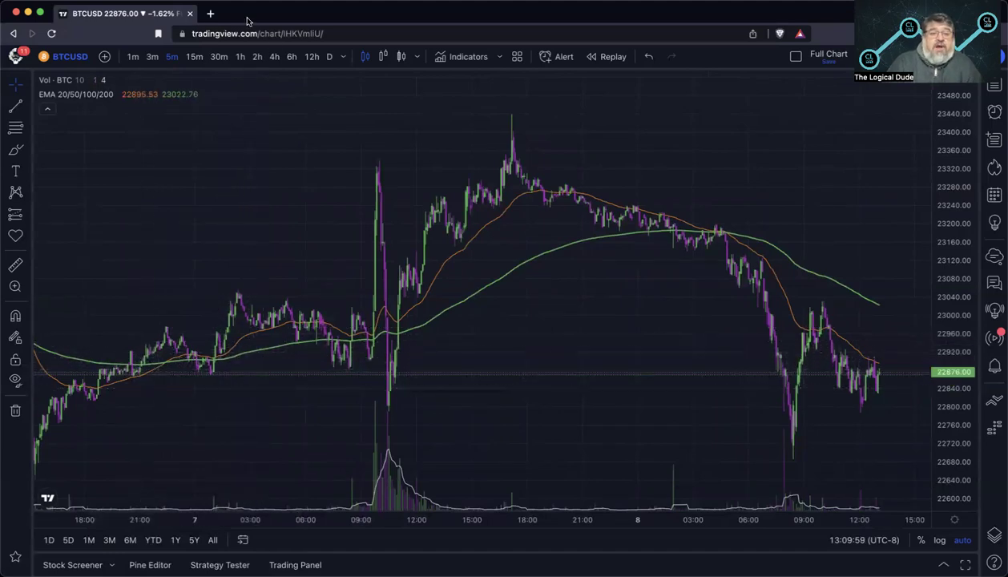
click(274, 56)
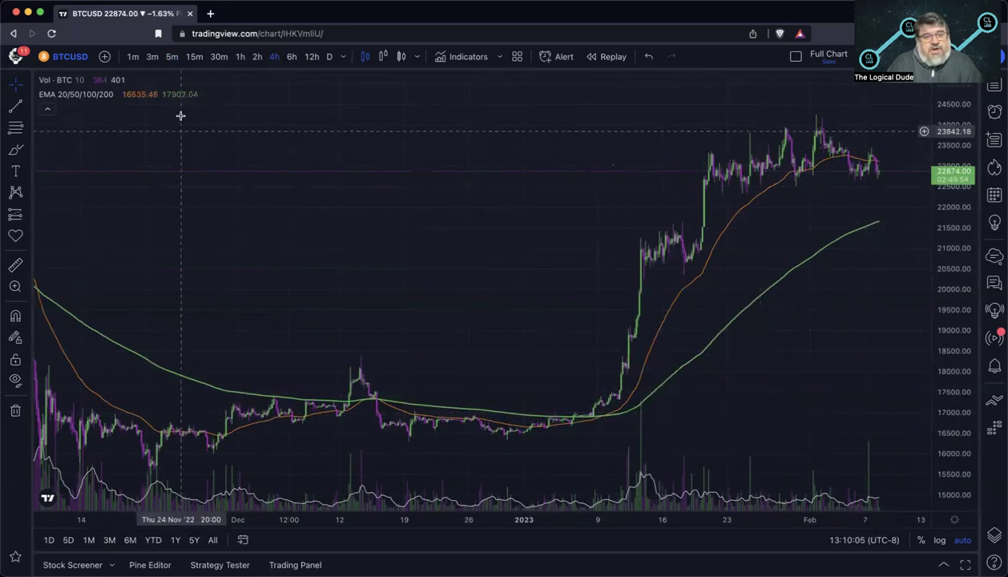
click(171, 56)
scroll(374, 378, up, 3)
scroll(374, 378, left, 2)
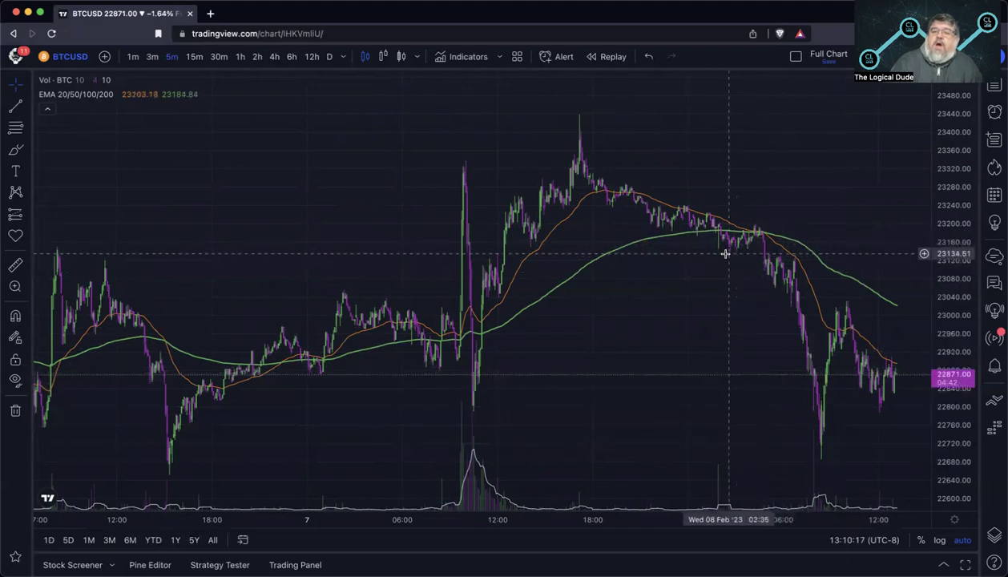
scroll(725, 254, right, 2)
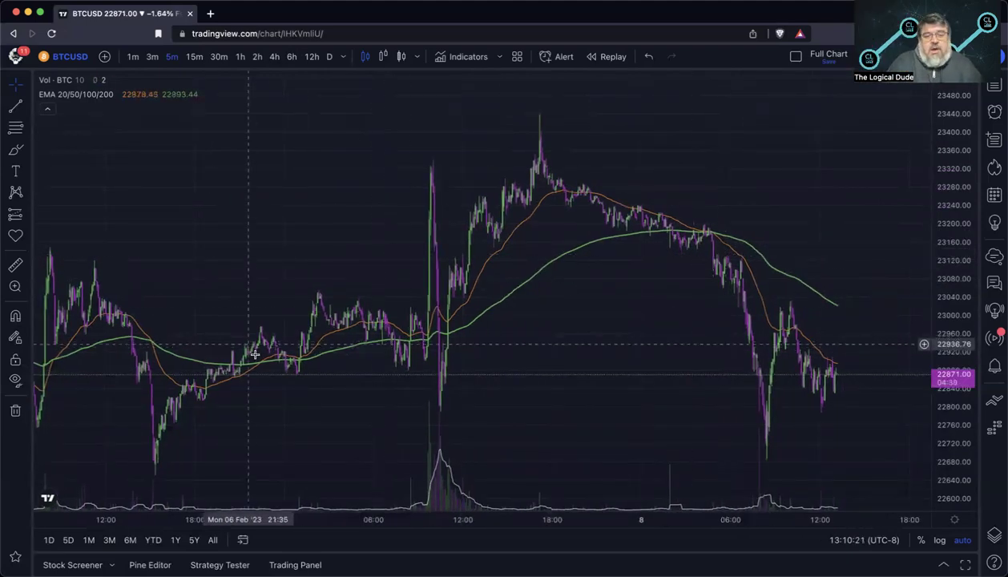
scroll(287, 371, up, 1)
scroll(287, 370, down, 1)
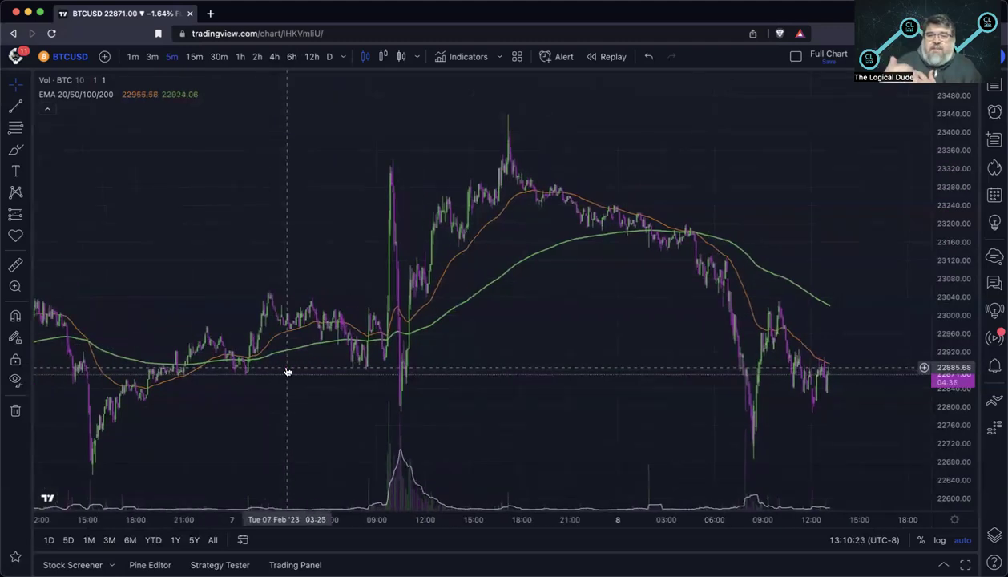
scroll(287, 371, up, 3)
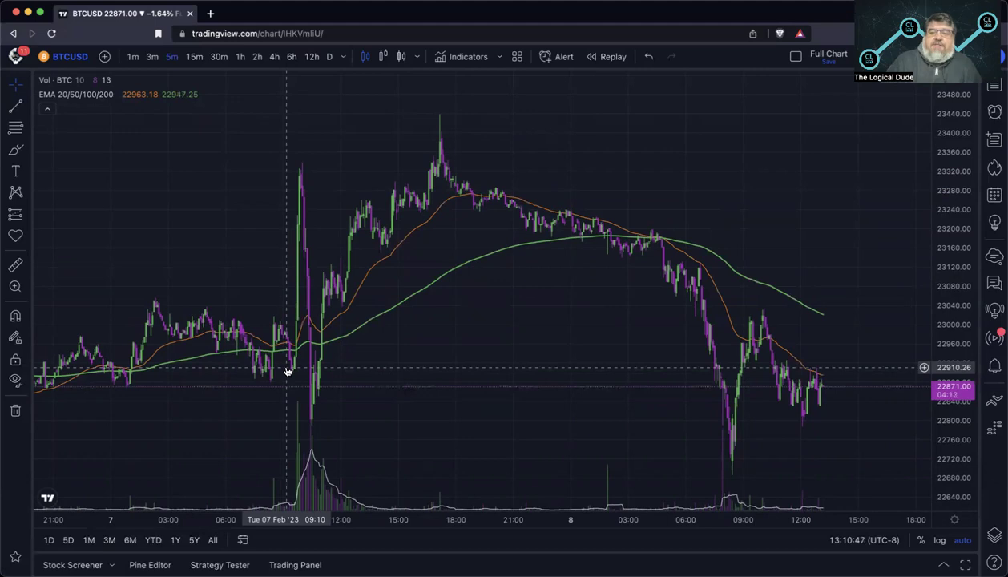
scroll(457, 267, right, 6)
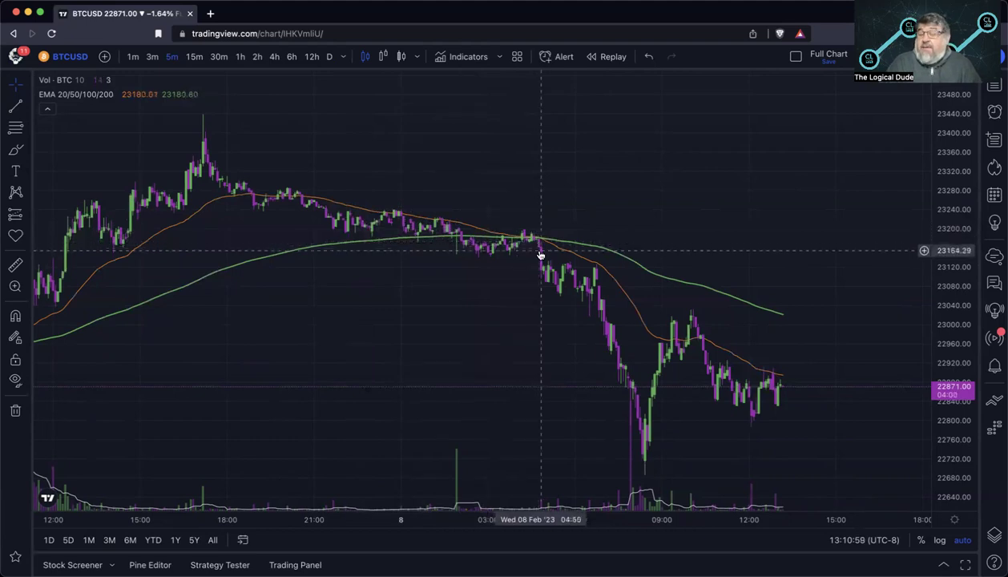
scroll(540, 255, down, 2)
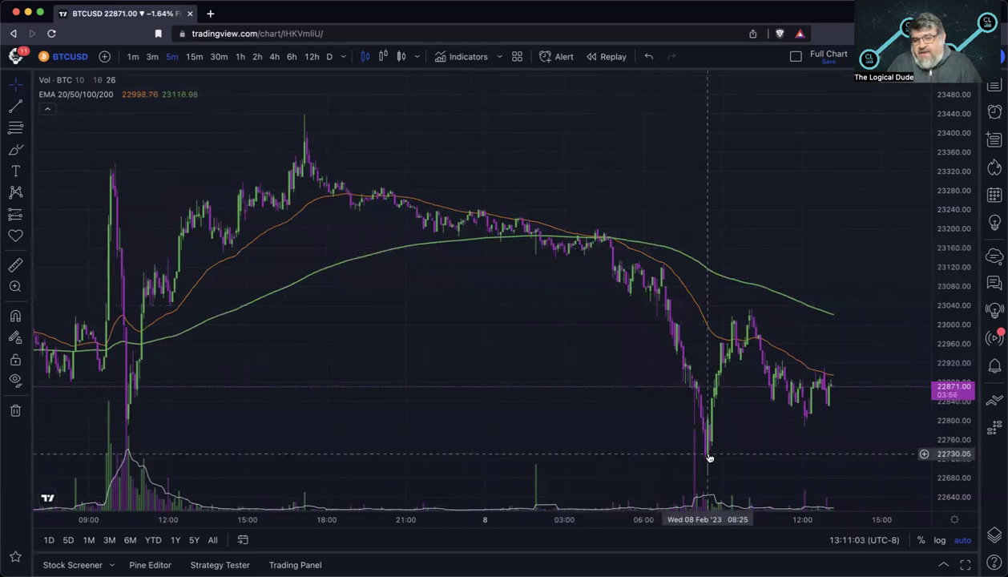
scroll(709, 457, down, 1)
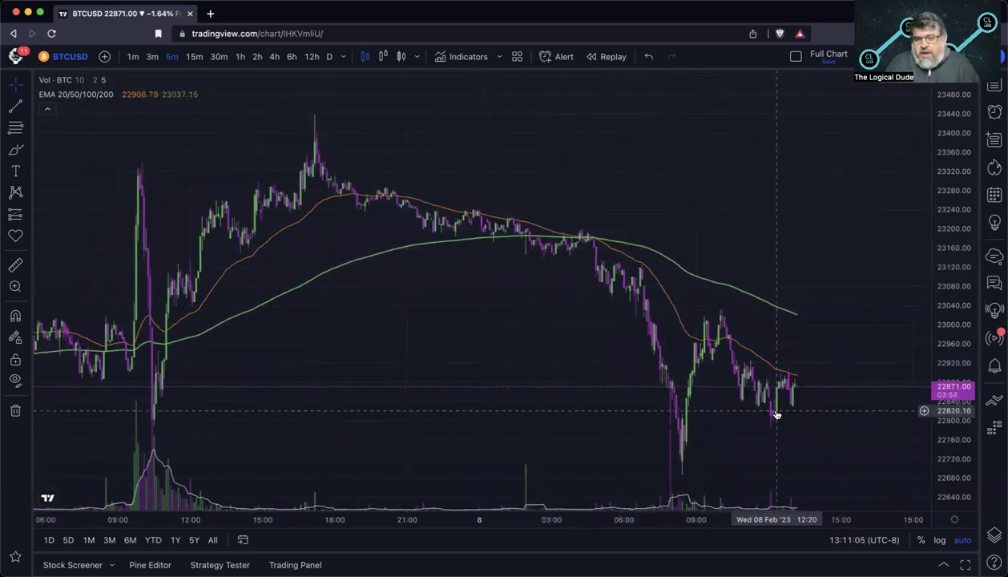
scroll(771, 407, up, 2)
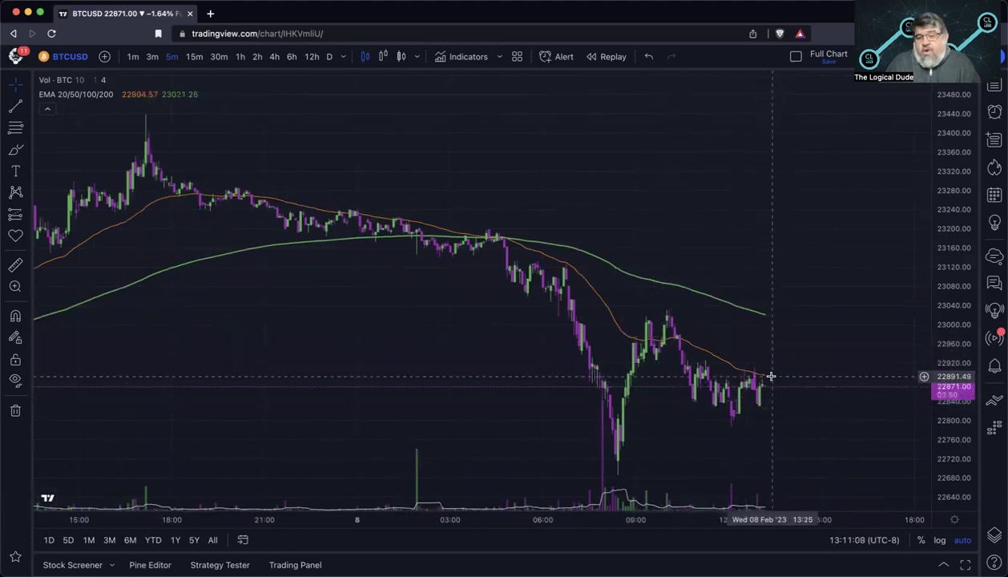
scroll(767, 365, down, 1)
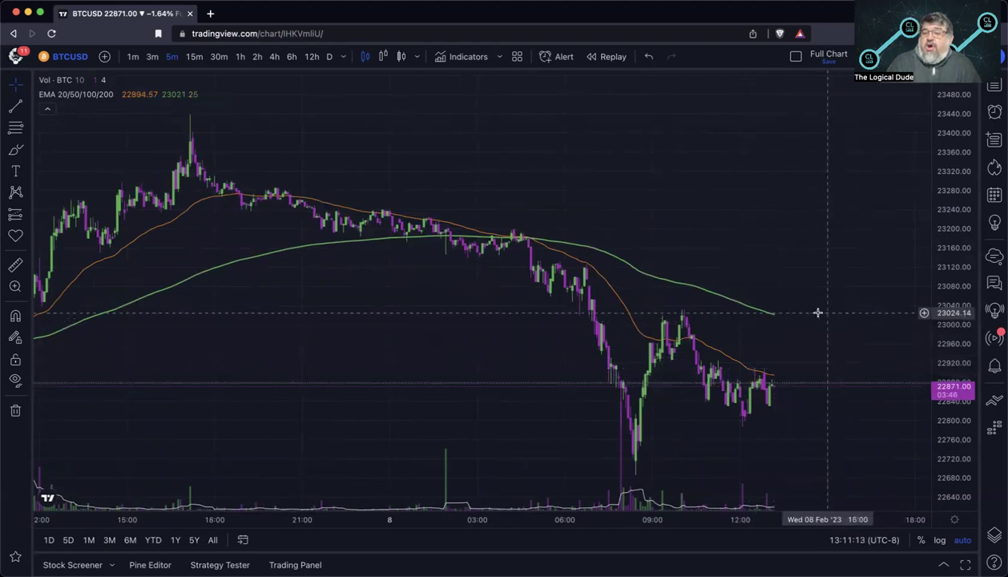
scroll(793, 331, down, 5)
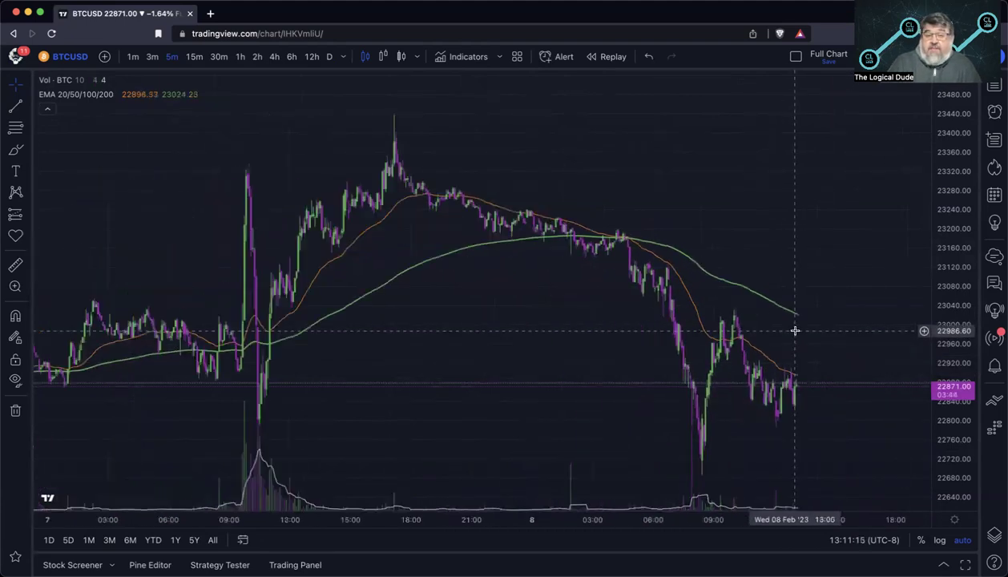
scroll(260, 380, left, 5)
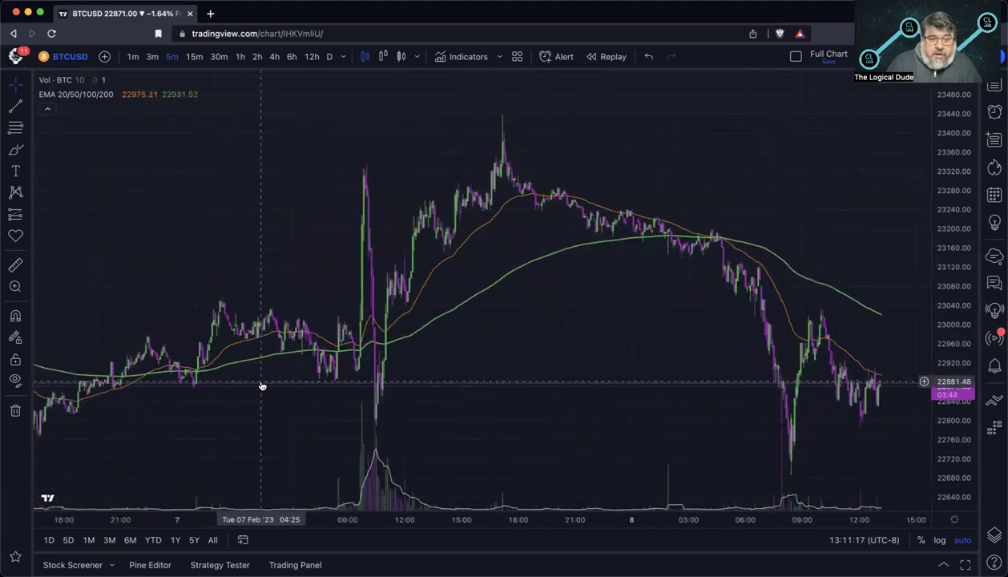
Measure the 333-bar move from Feb 7 01:05 to Feb 8 04:50, about 1.08%
click(16, 265)
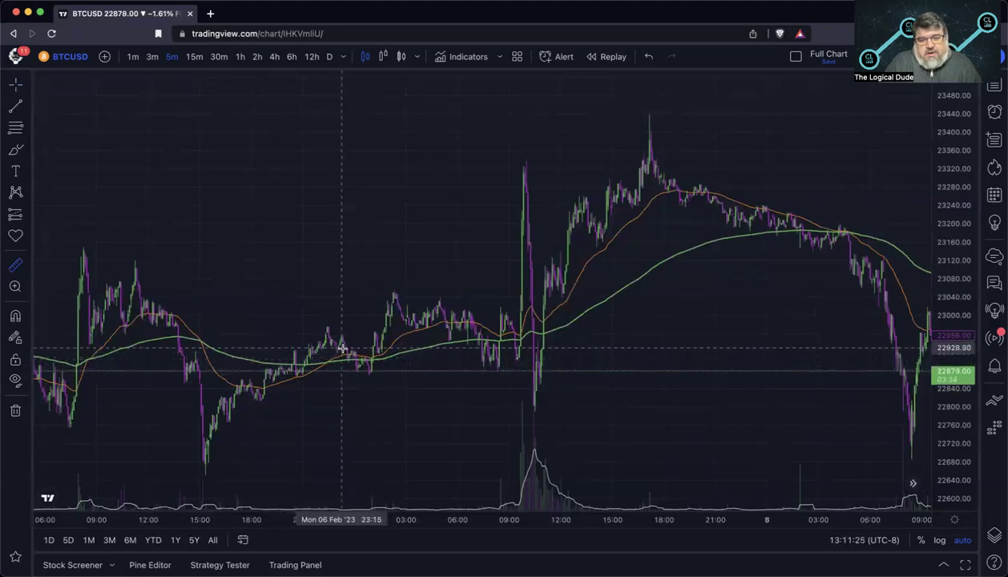
drag(372, 354, 850, 236)
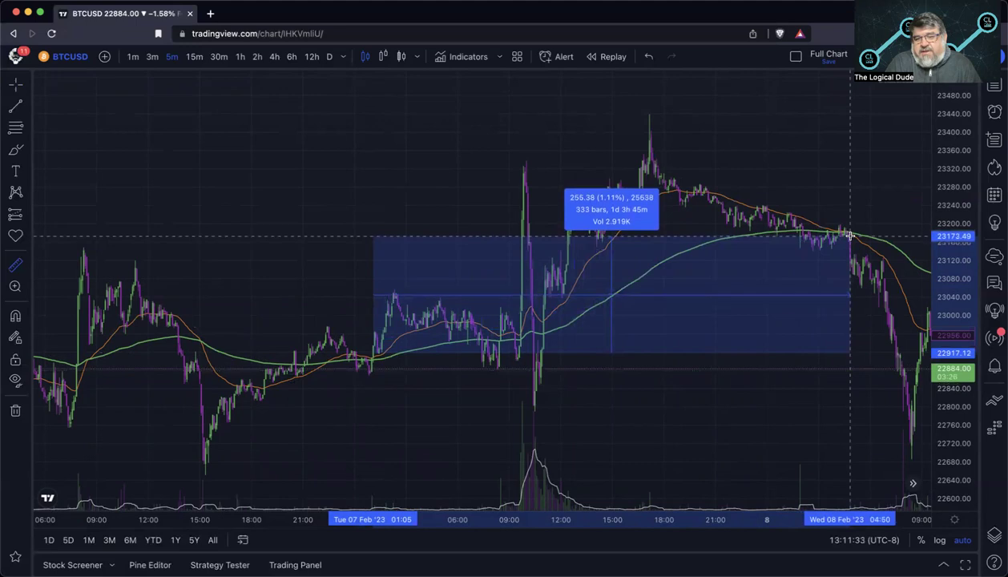
drag(851, 237, 850, 240)
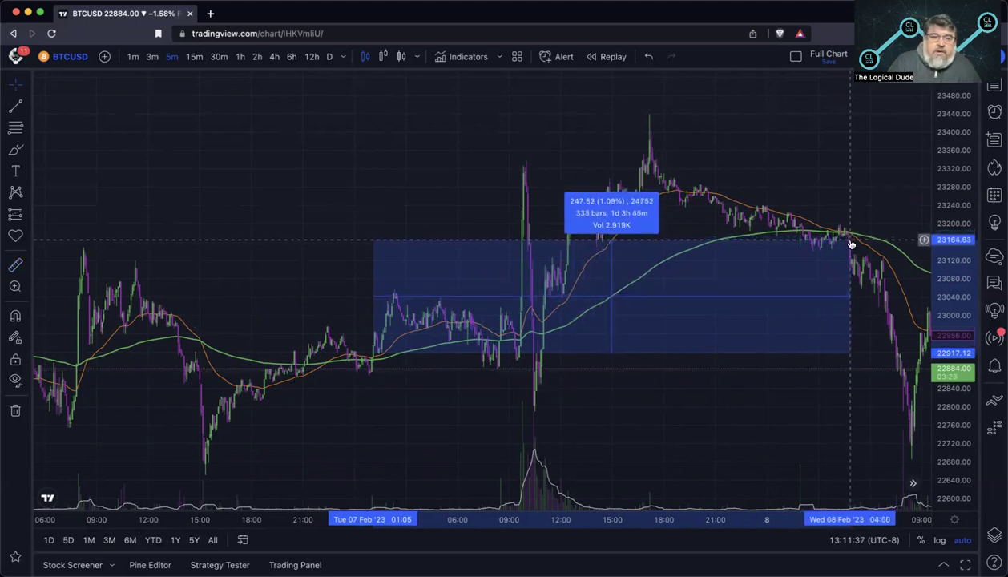
Clear the measurement from the chart and pick the Measure tool again
scroll(851, 243, down, 2)
scroll(851, 244, down, 2)
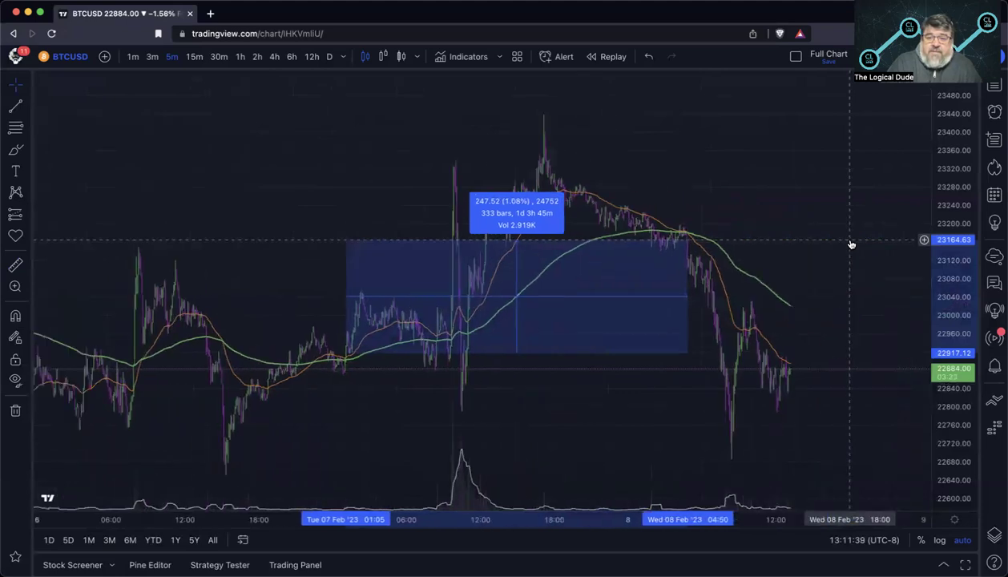
scroll(851, 244, down, 4)
scroll(851, 244, up, 5)
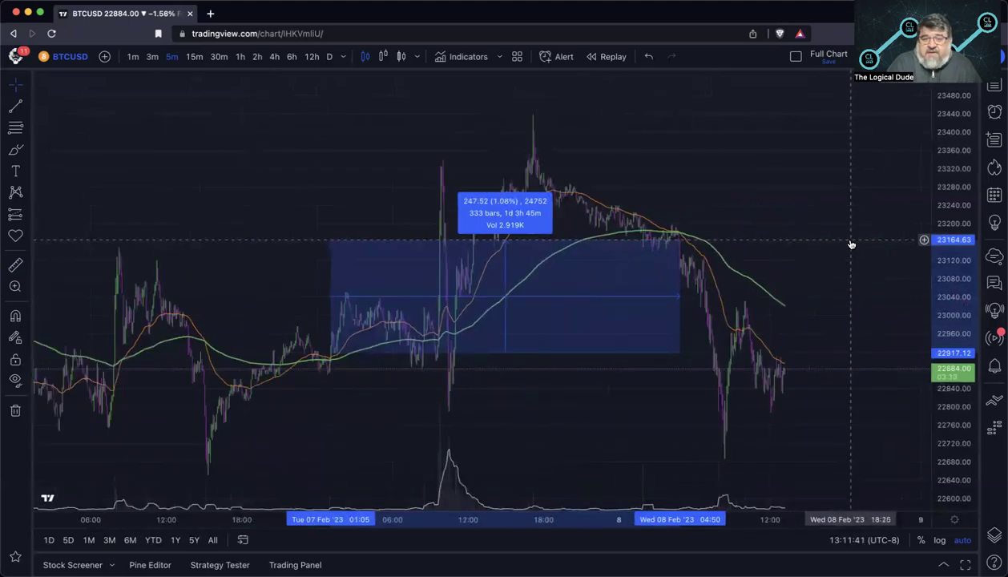
scroll(851, 244, up, 1)
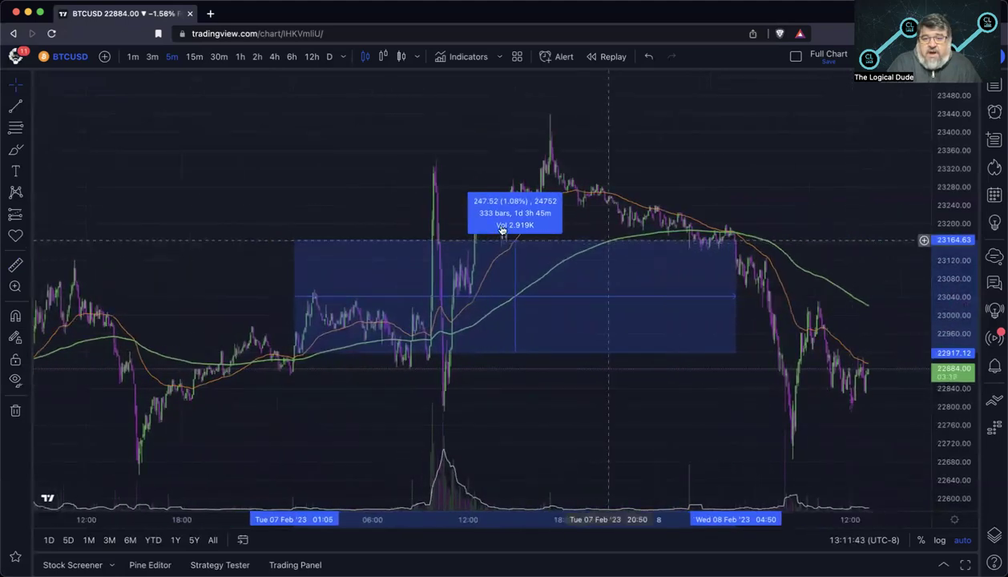
click(610, 226)
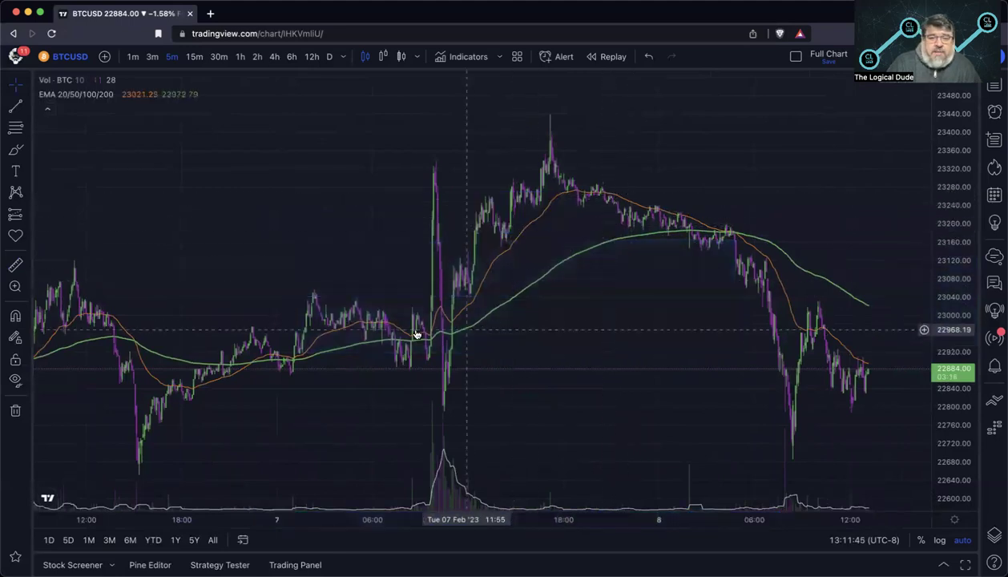
click(16, 264)
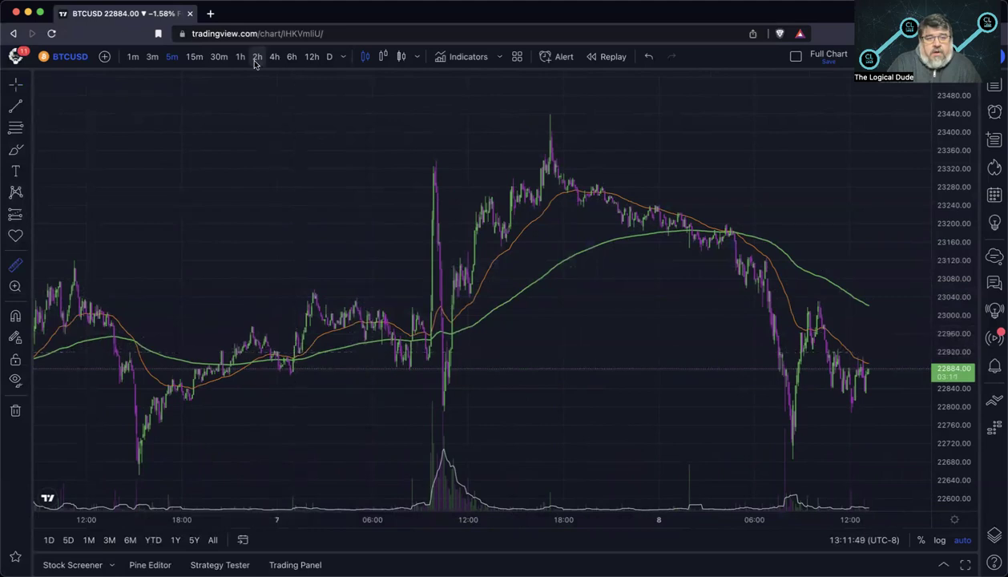
Switch BTCUSD to daily candles and measure the 48.51% drop from January 2022 to February 2023
click(329, 56)
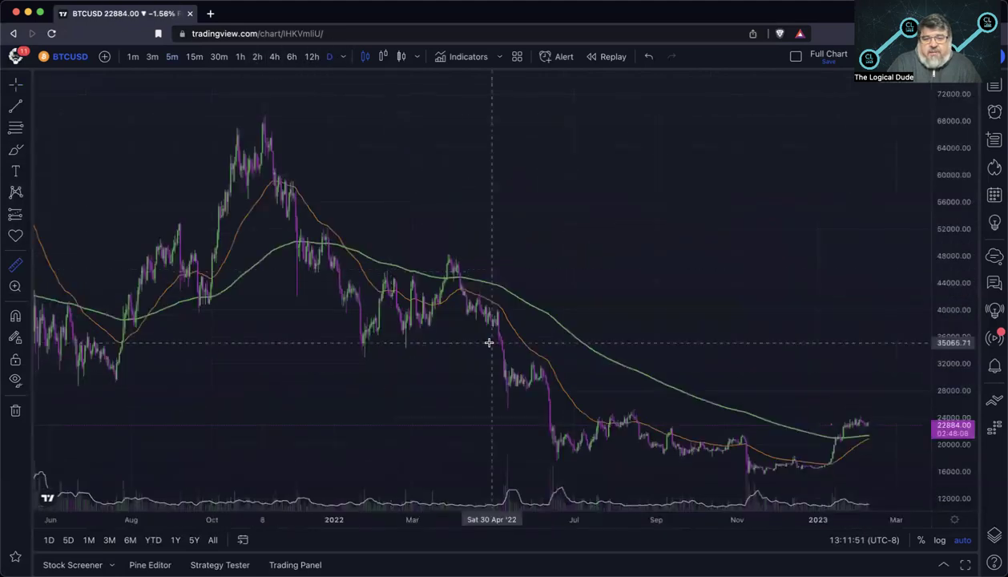
click(14, 267)
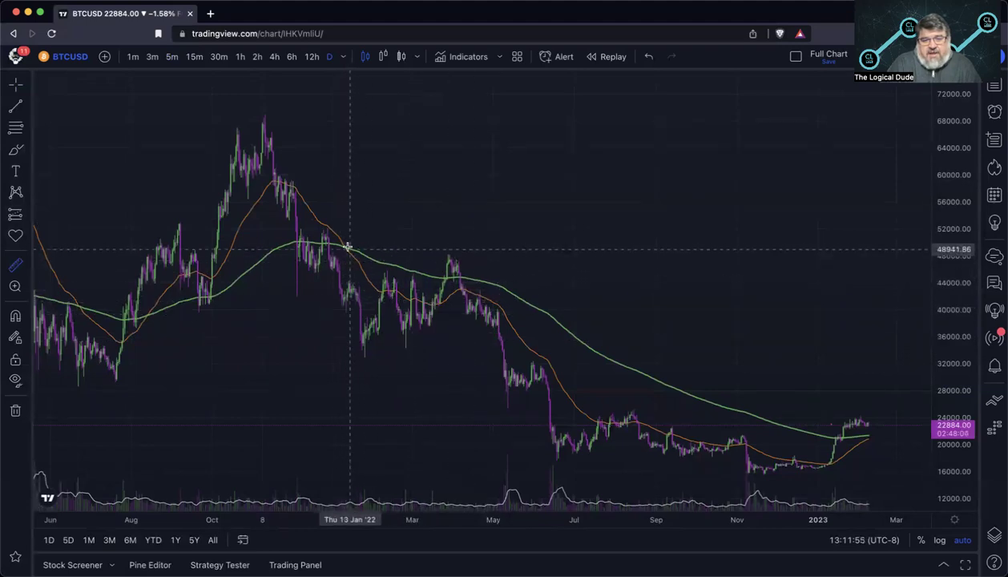
click(351, 293)
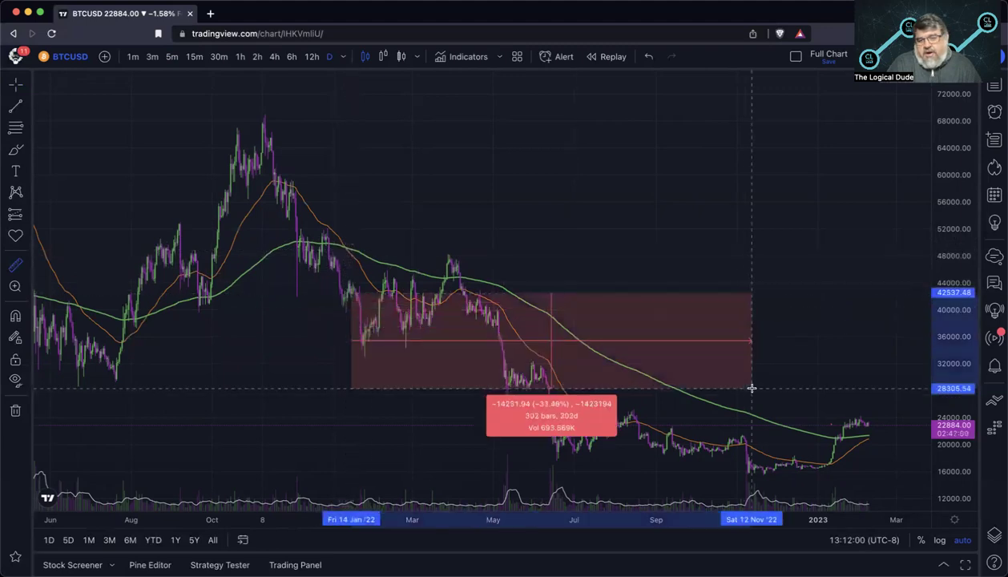
click(876, 436)
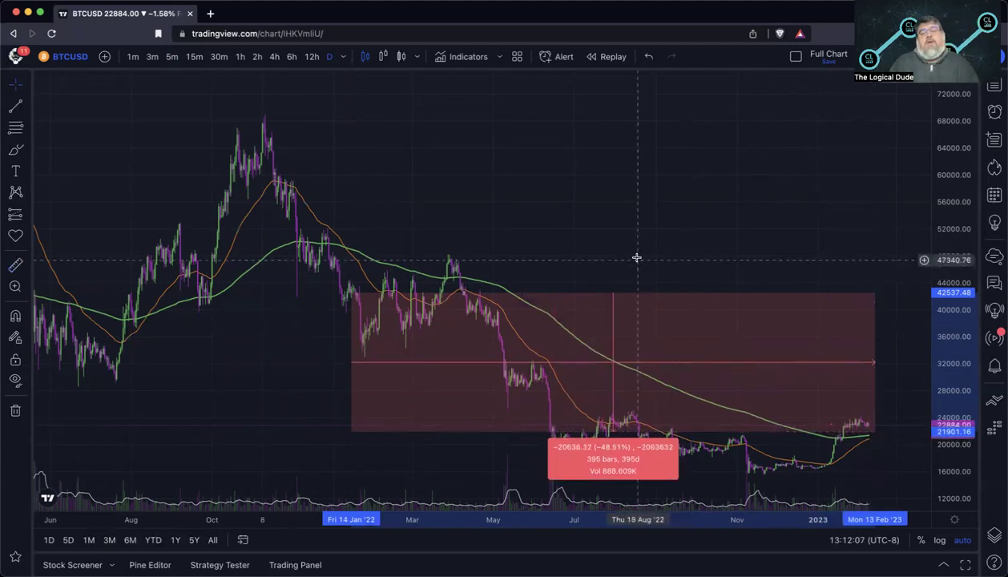
click(636, 257)
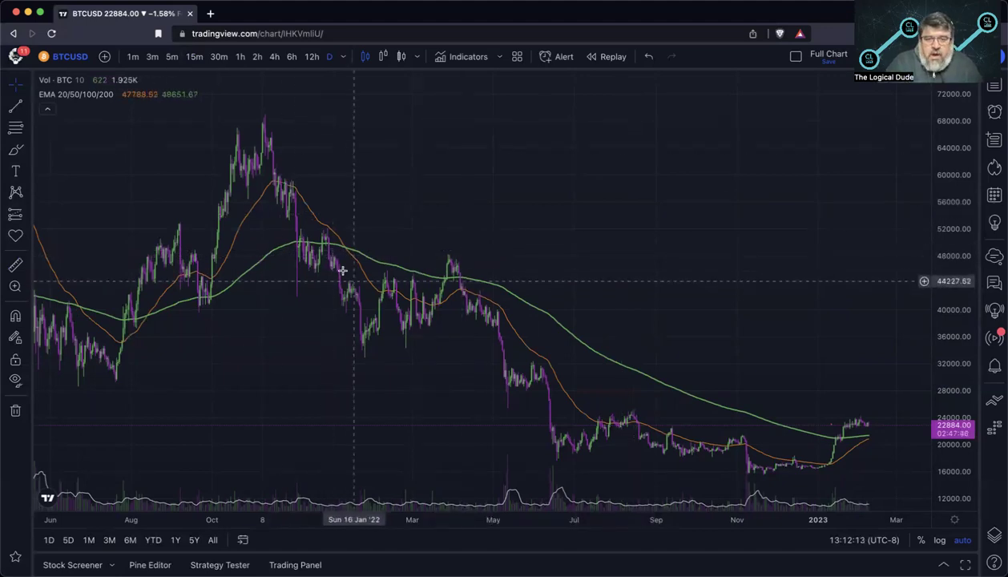
scroll(347, 267, left, 5)
scroll(340, 265, up, 5)
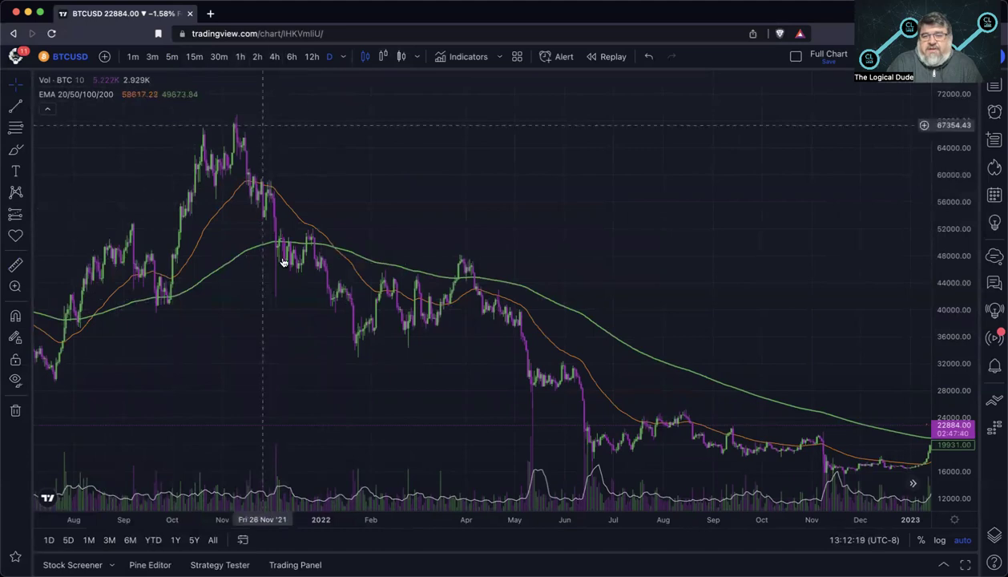
drag(122, 303, 225, 293)
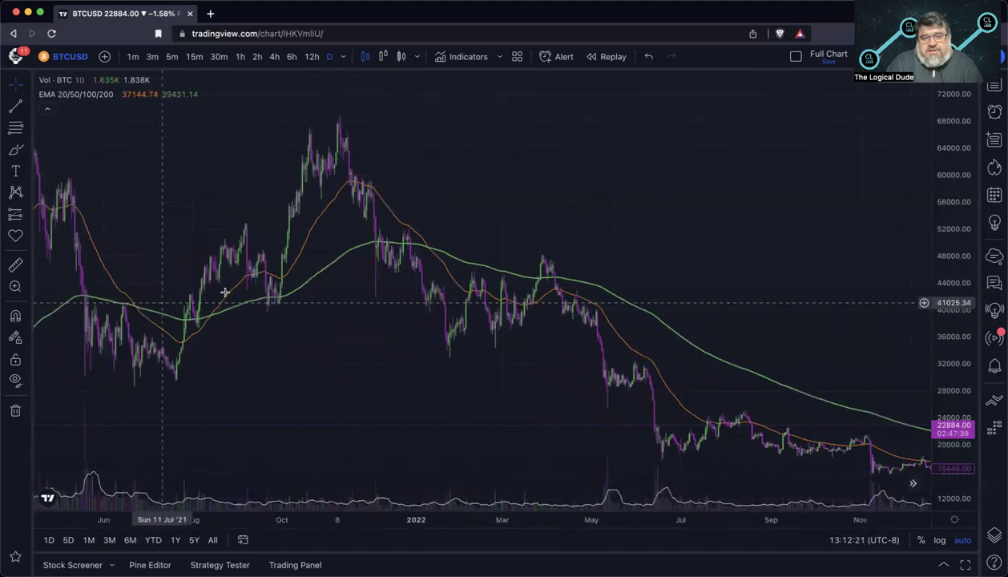
scroll(333, 208, right, 10)
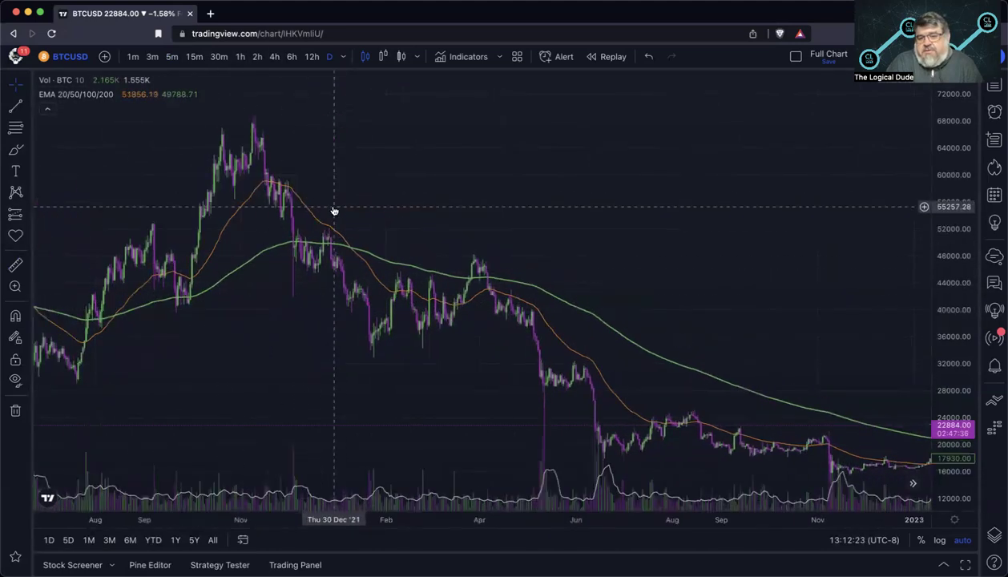
scroll(491, 253, right, 5)
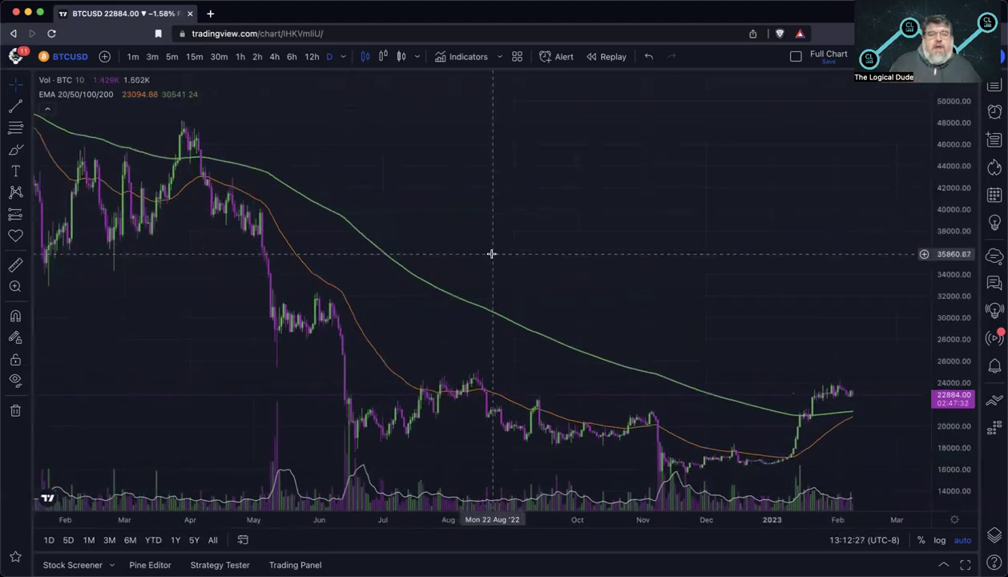
scroll(438, 335, left, 10)
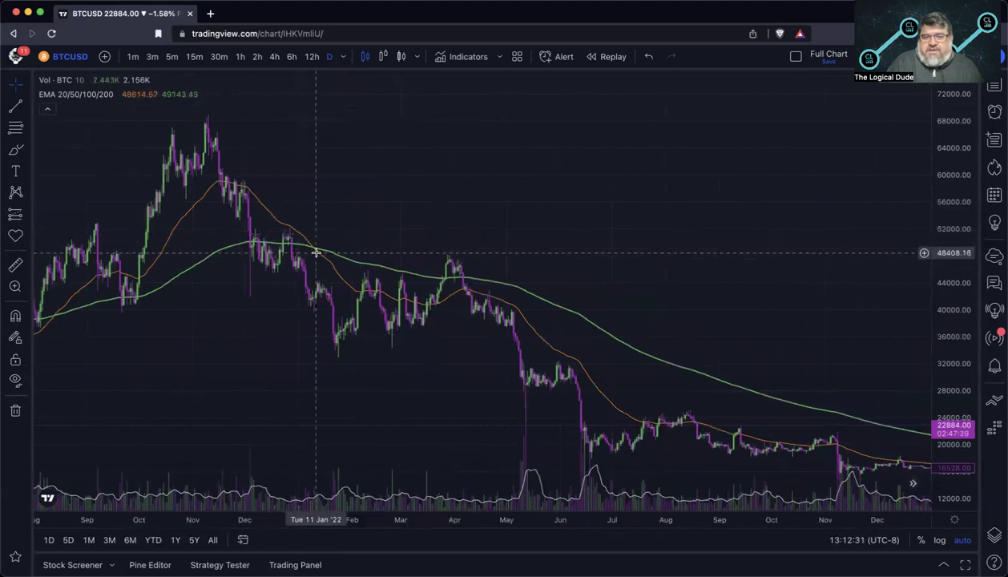
scroll(316, 253, left, 8)
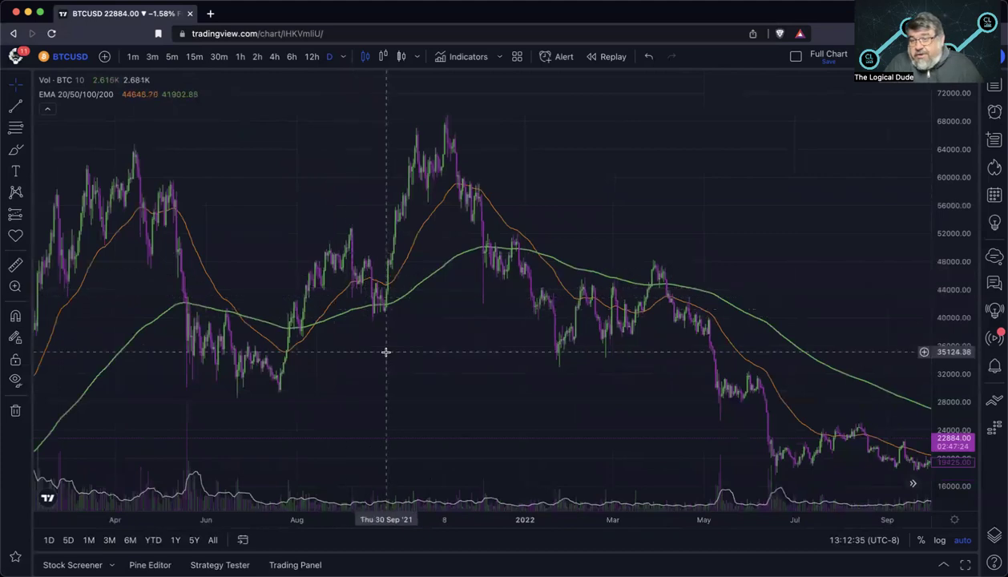
scroll(387, 352, left, 10)
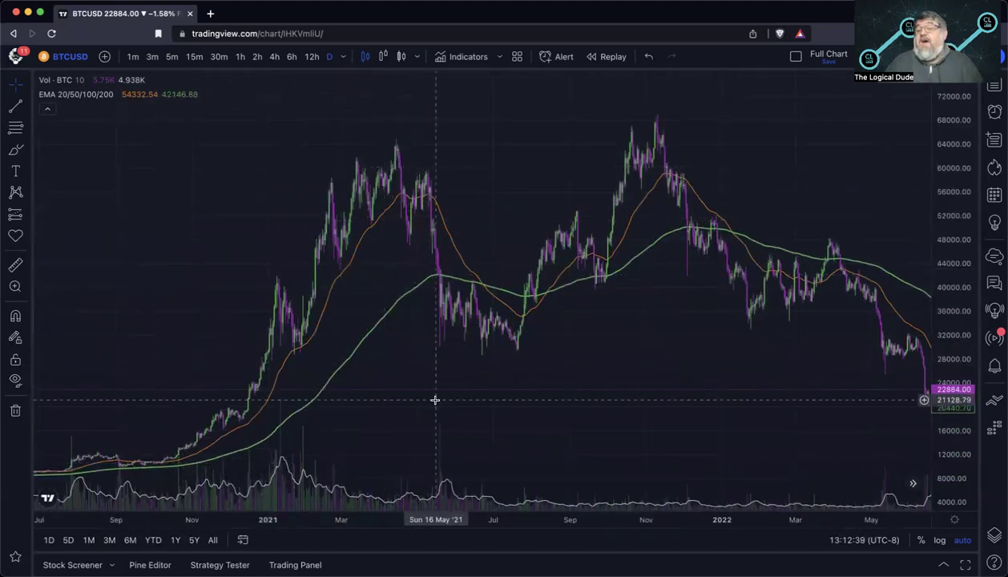
scroll(587, 367, right, 10)
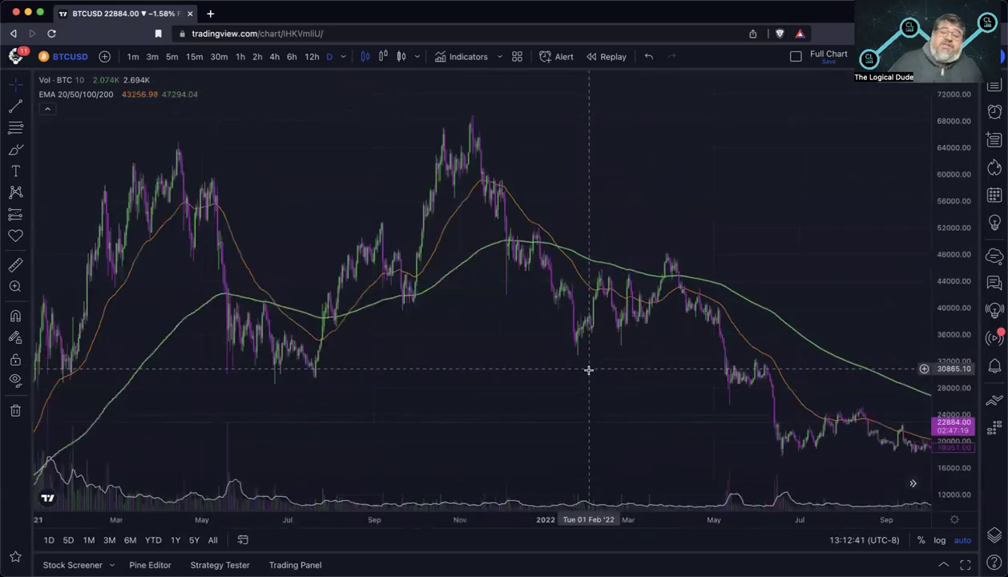
scroll(589, 370, right, 10)
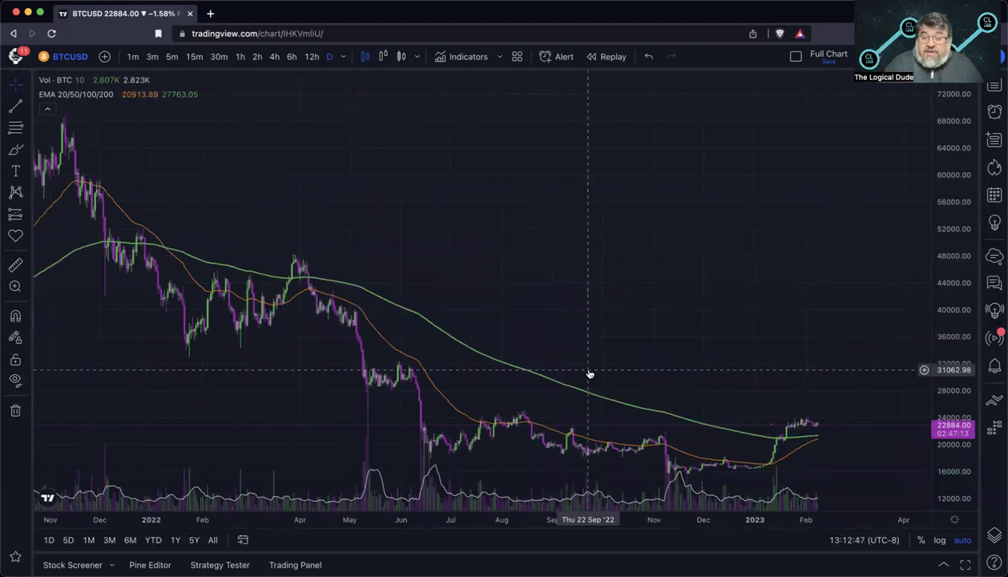
scroll(655, 299, left, 3)
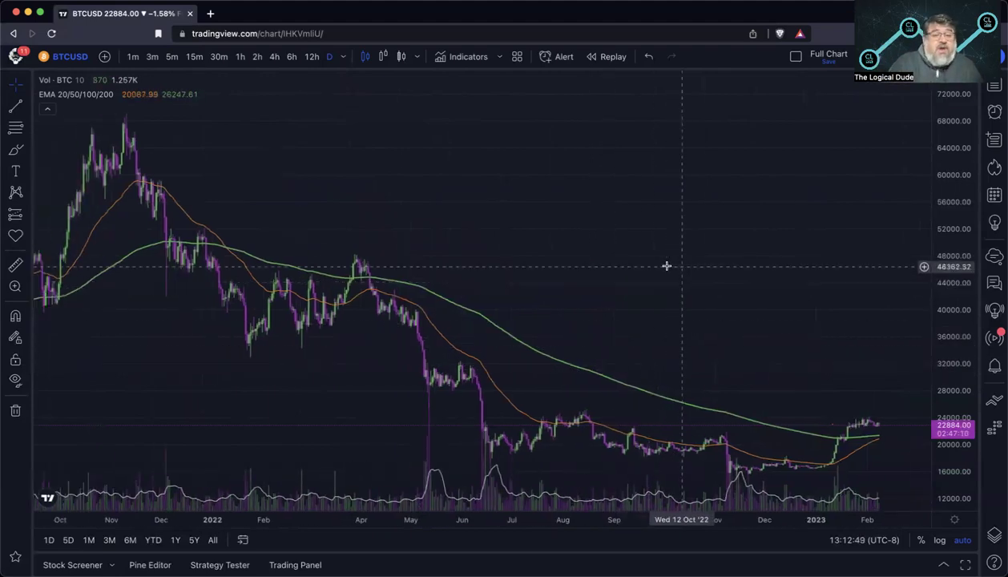
In the EMA 20/50/100/200 settings, turn on plots 20 and 100 and turn off 50 and 200
click(140, 94)
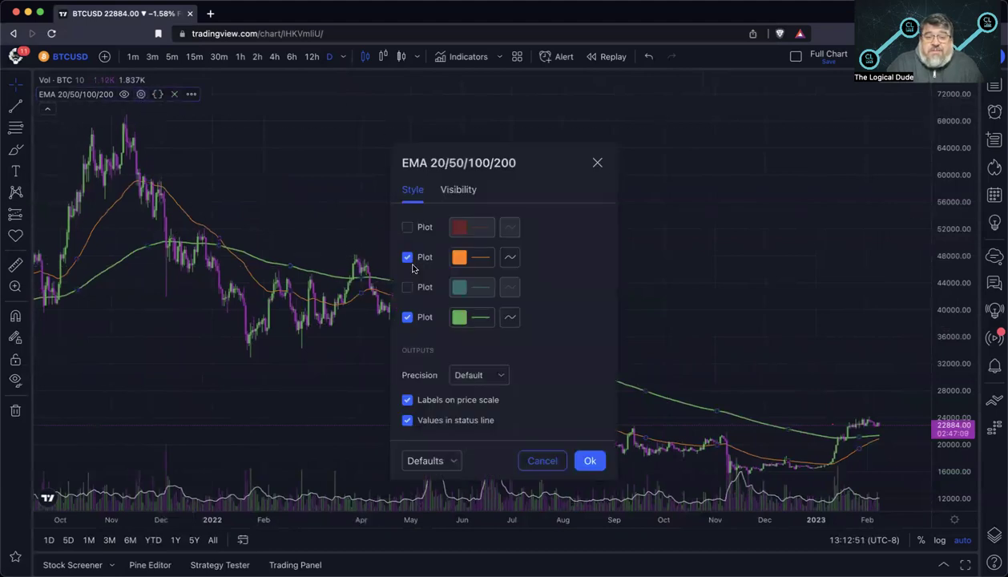
click(407, 228)
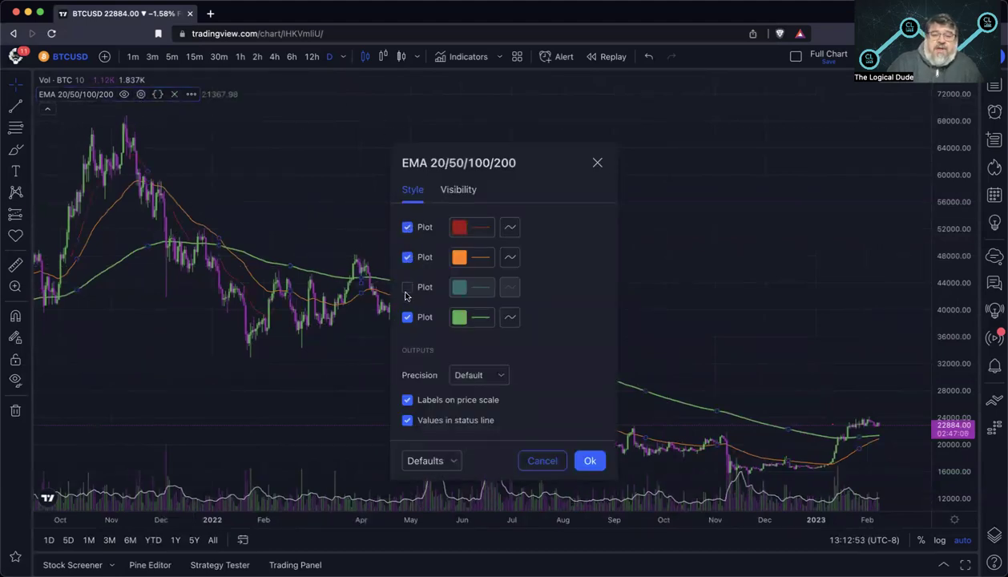
click(407, 317)
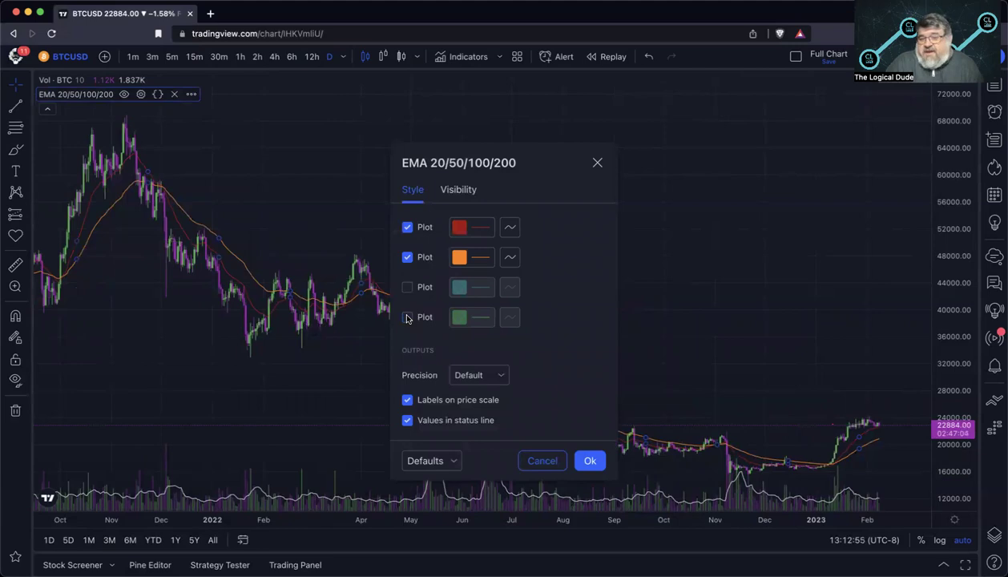
click(407, 257)
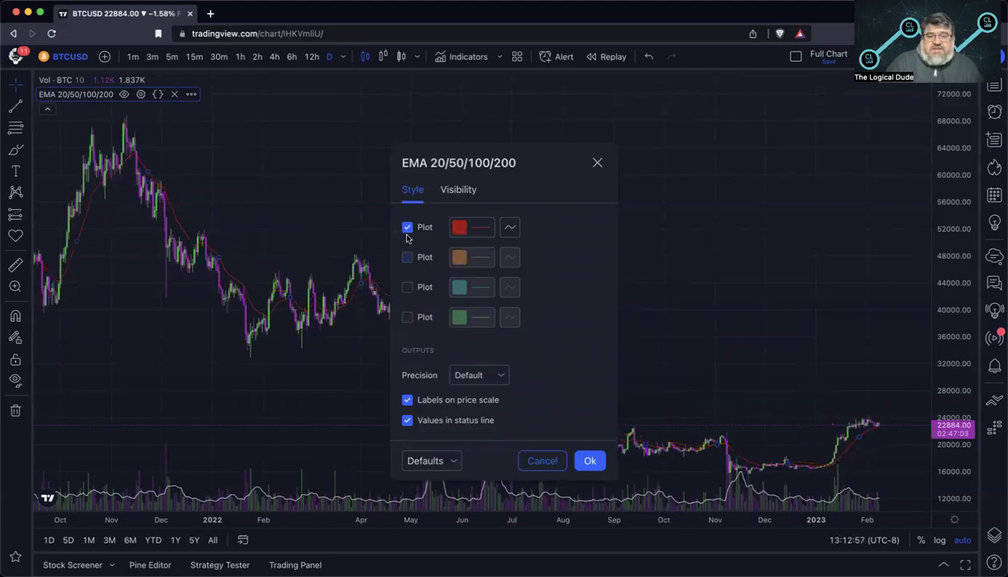
click(406, 288)
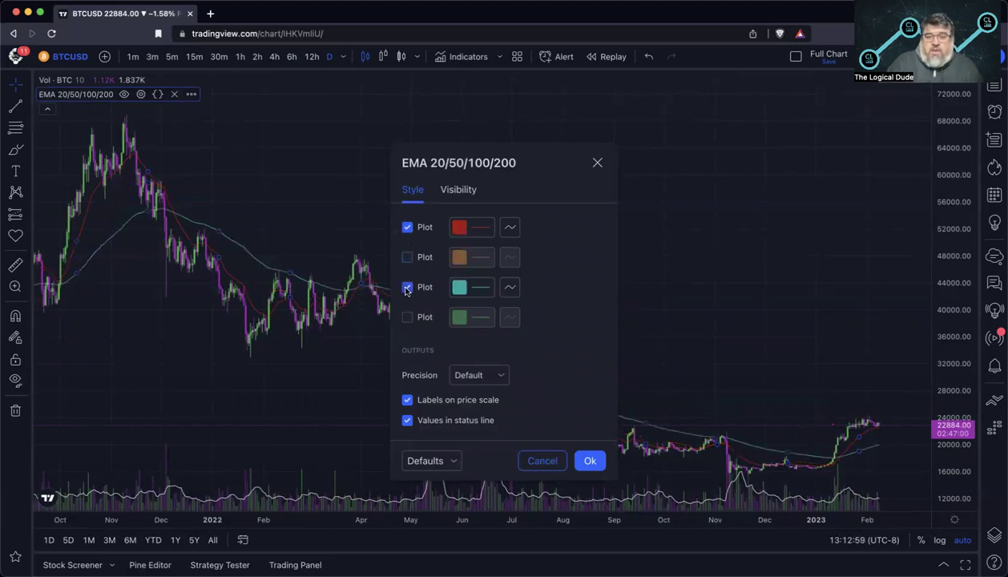
scroll(128, 289, left, 5)
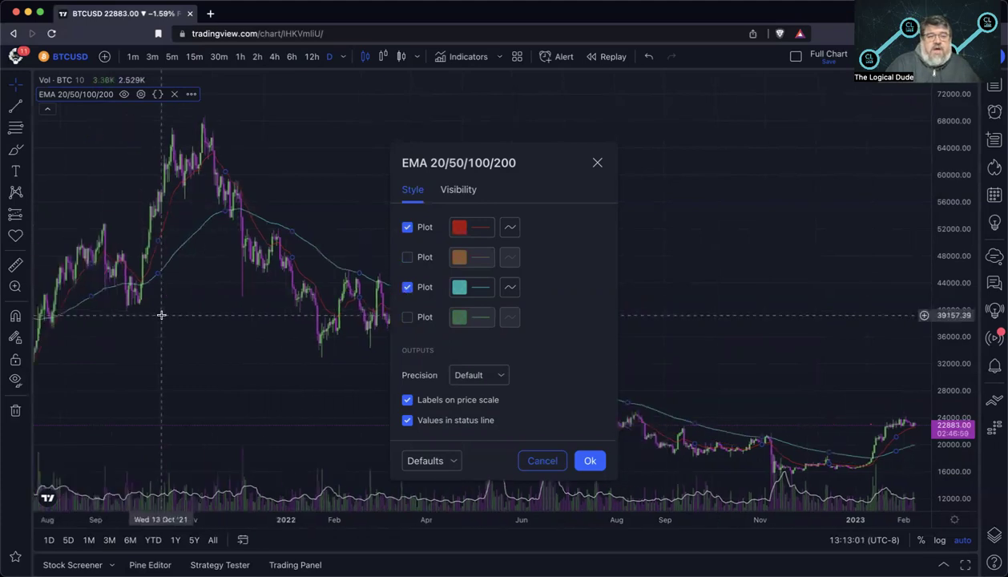
scroll(161, 315, up, 2)
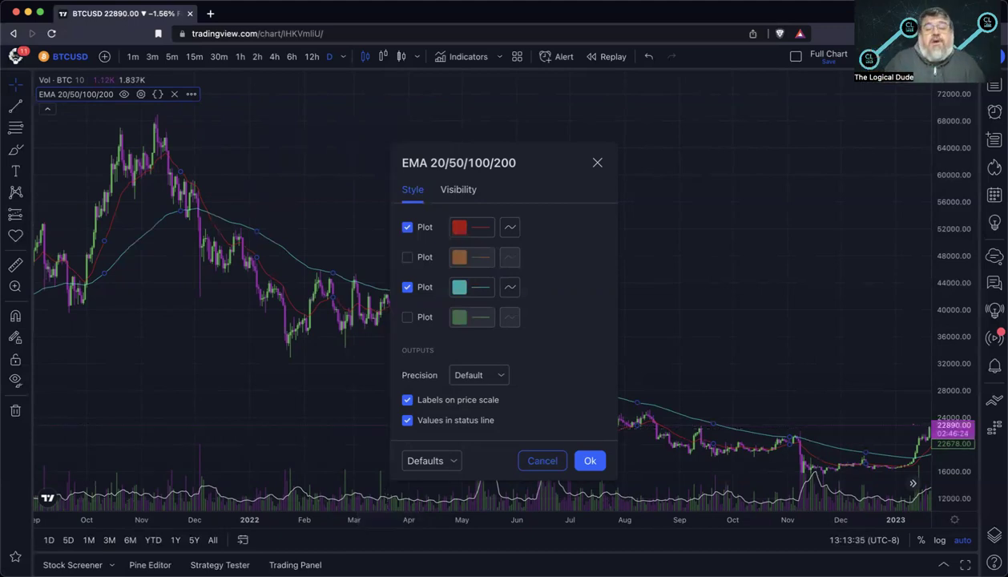
Apply the EMA settings and zoom the daily chart showing only red EMA 20 and teal EMA 100
click(590, 461)
scroll(572, 349, down, 5)
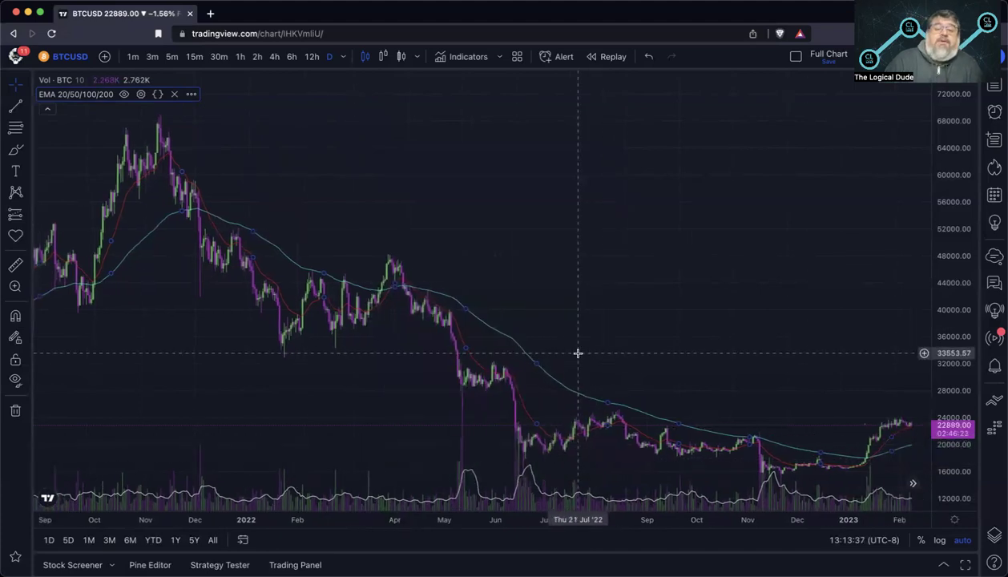
scroll(572, 350, up, 3)
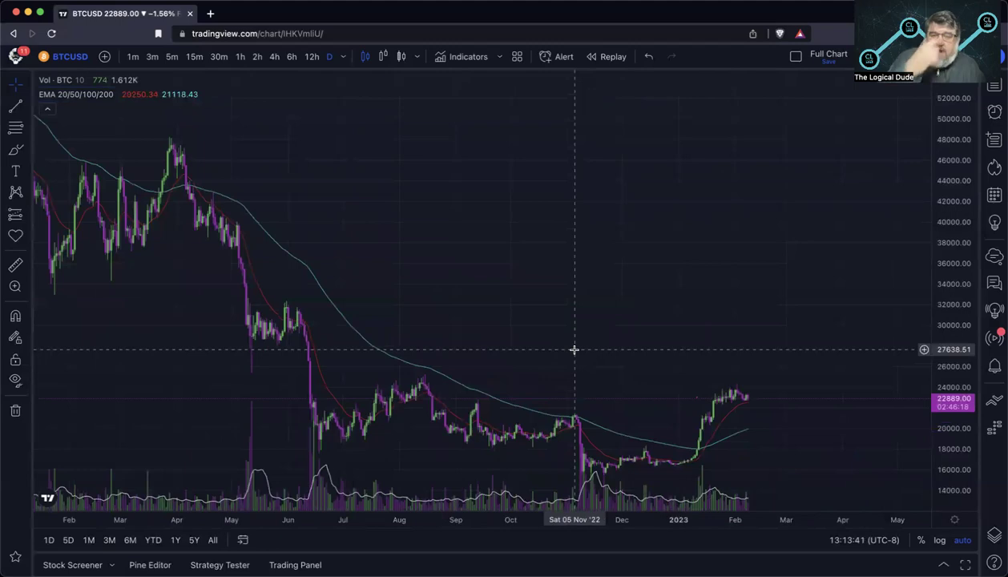
scroll(573, 349, up, 2)
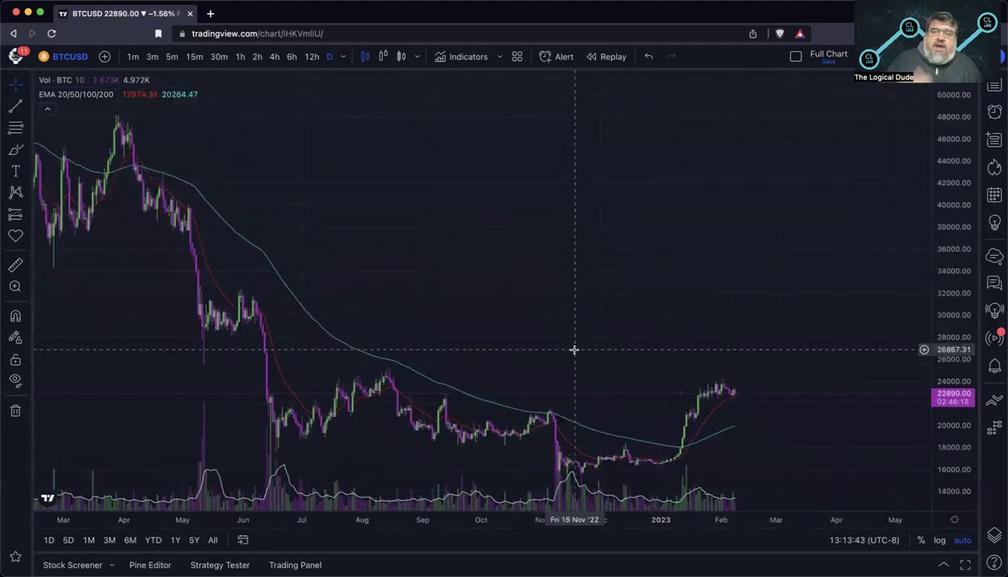